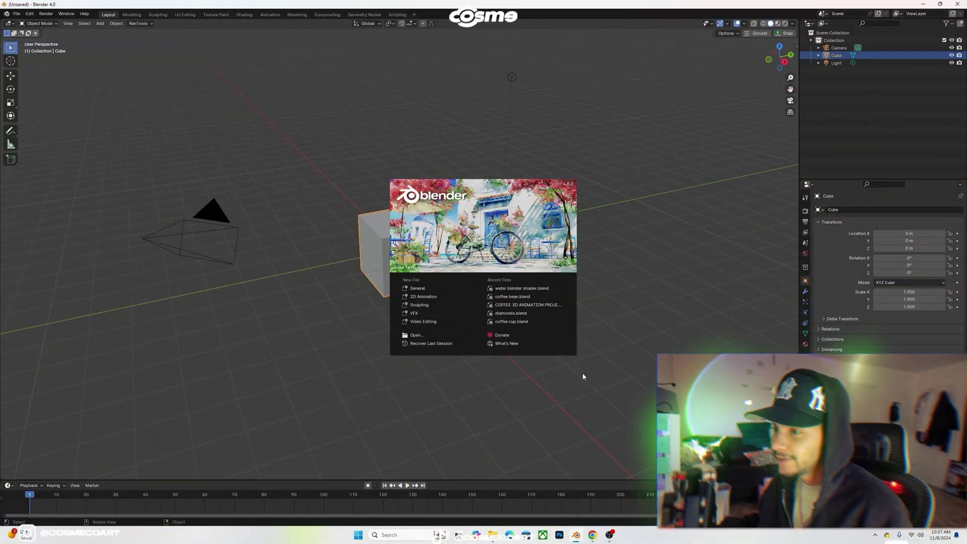
- Delete the default camera, cube and light, and add a UV sphere to the scene
{"action": "left_click", "coordinate": [259, 138]}
{"action": "left_click_drag", "start_coordinate": [142, 125], "coordinate": [536, 346]}
{"action": "key", "text": "Delete"}
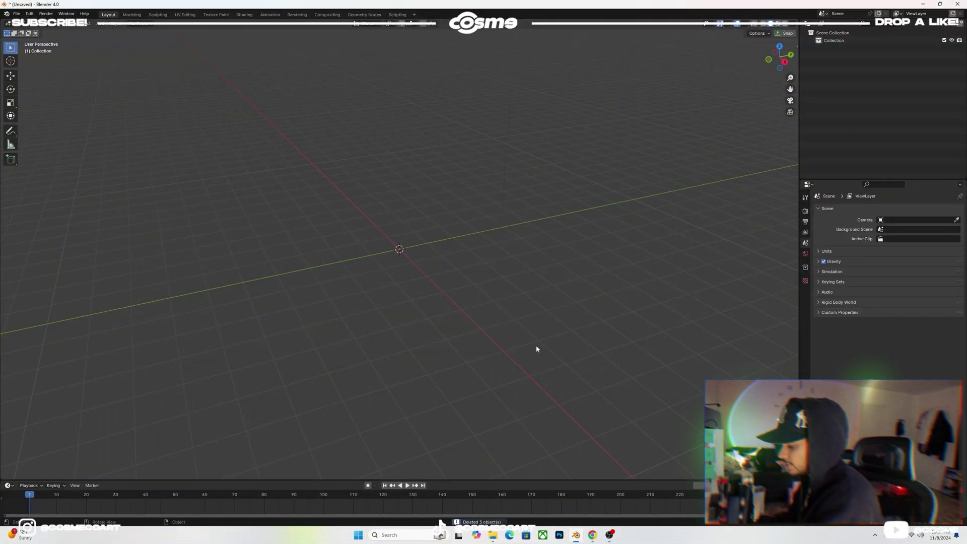
{"action": "key", "text": "shift+a"}
{"action": "mouse_move", "coordinate": [521, 355]}
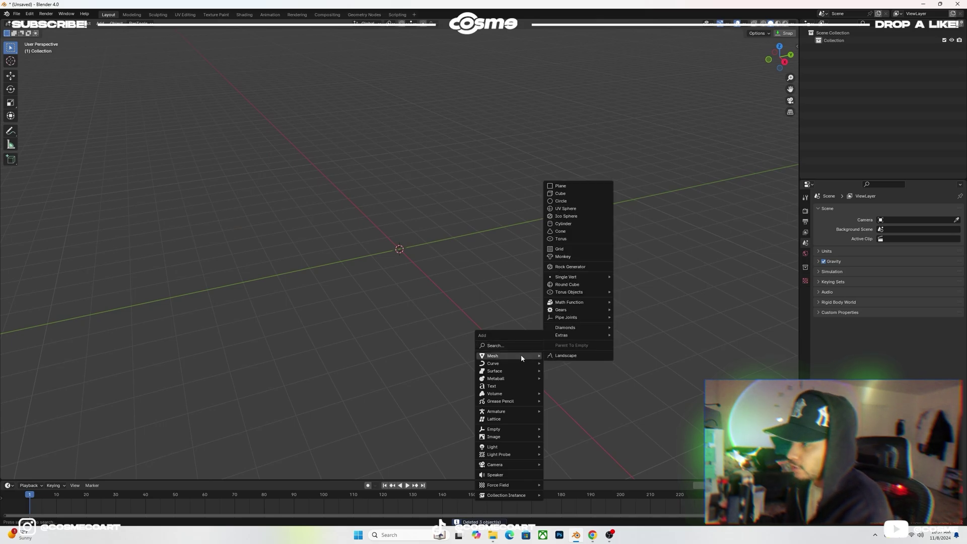
{"action": "left_click", "coordinate": [565, 209]}
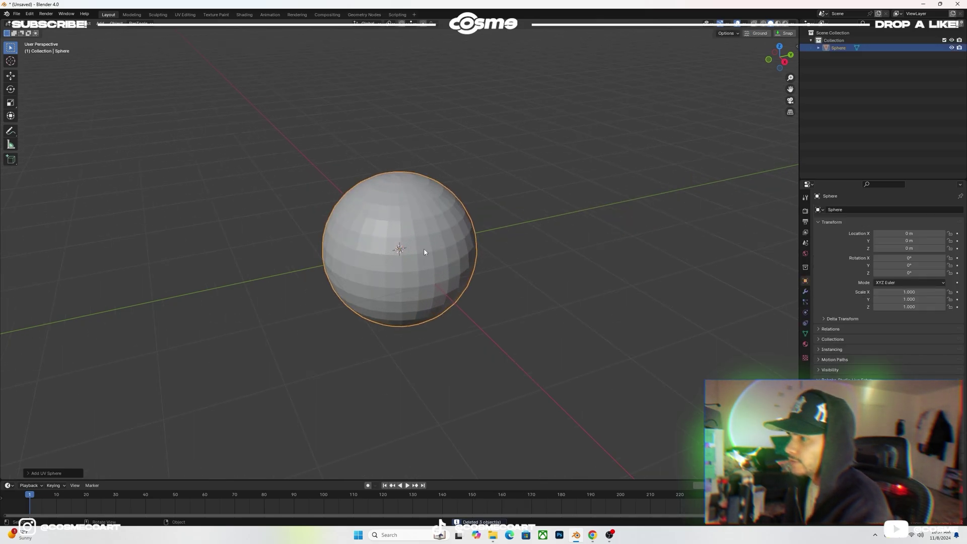
- Apply a level 2 subdivision surface to the sphere and set its shading to Shade Auto Smooth
{"action": "key", "text": "ctrl+2"}
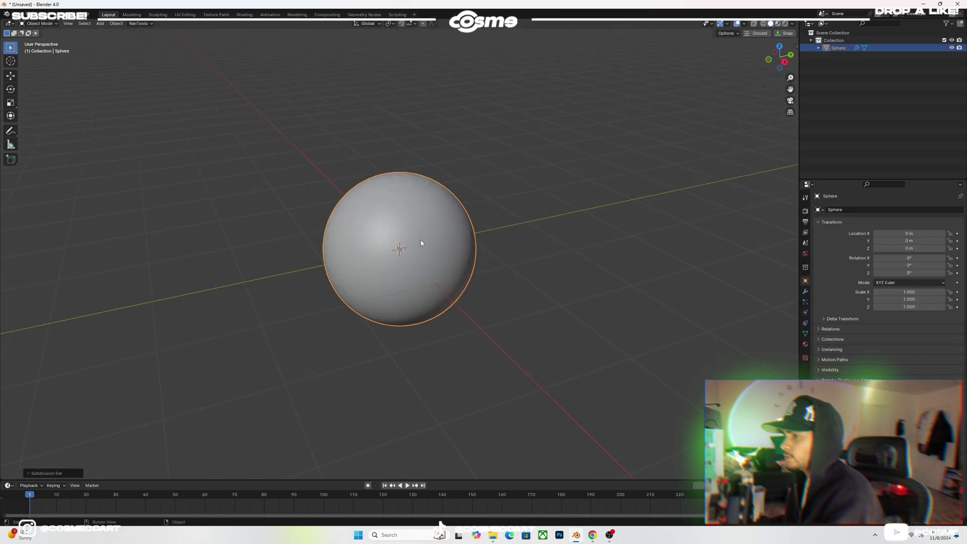
{"action": "right_click", "coordinate": [420, 240]}
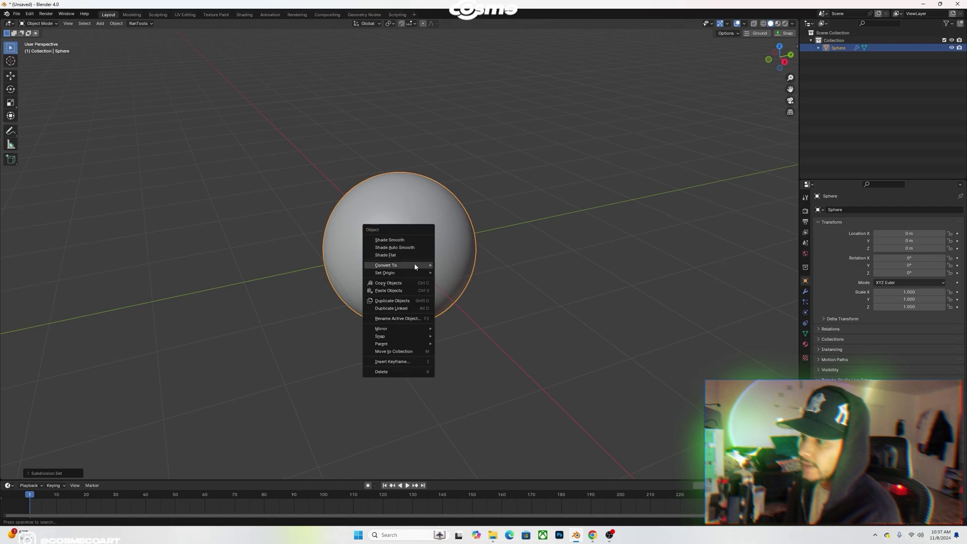
{"action": "left_click", "coordinate": [398, 247]}
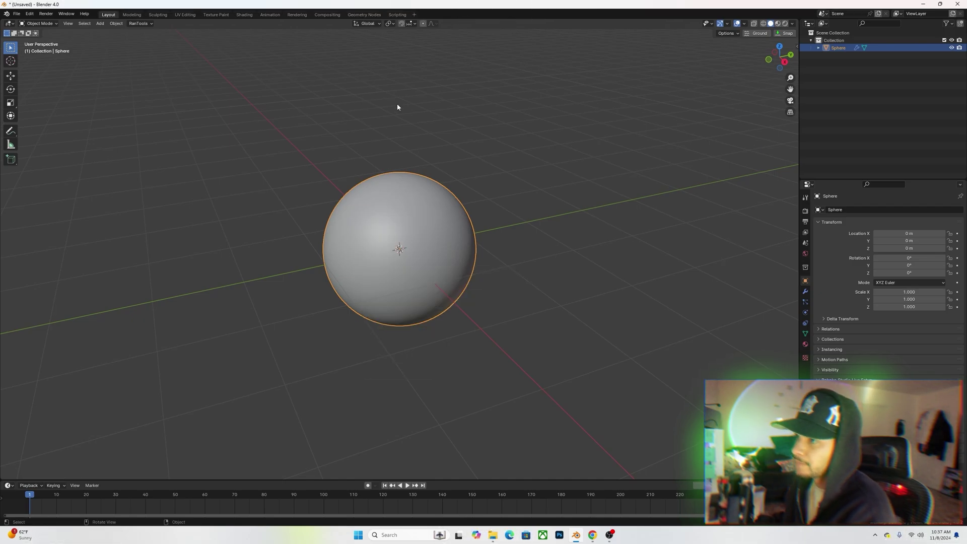
- Switch to the Shading workspace and split off a Timeline area beneath the shader editor, adjusting the area heights
{"action": "left_click", "coordinate": [250, 14]}
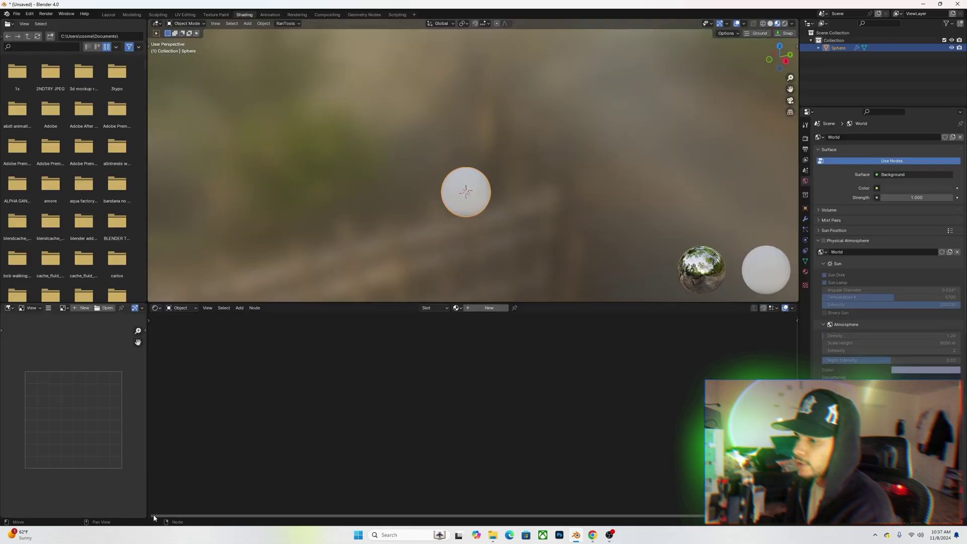
{"action": "left_click_drag", "start_coordinate": [148, 517], "coordinate": [158, 428]}
{"action": "left_click", "coordinate": [158, 433]}
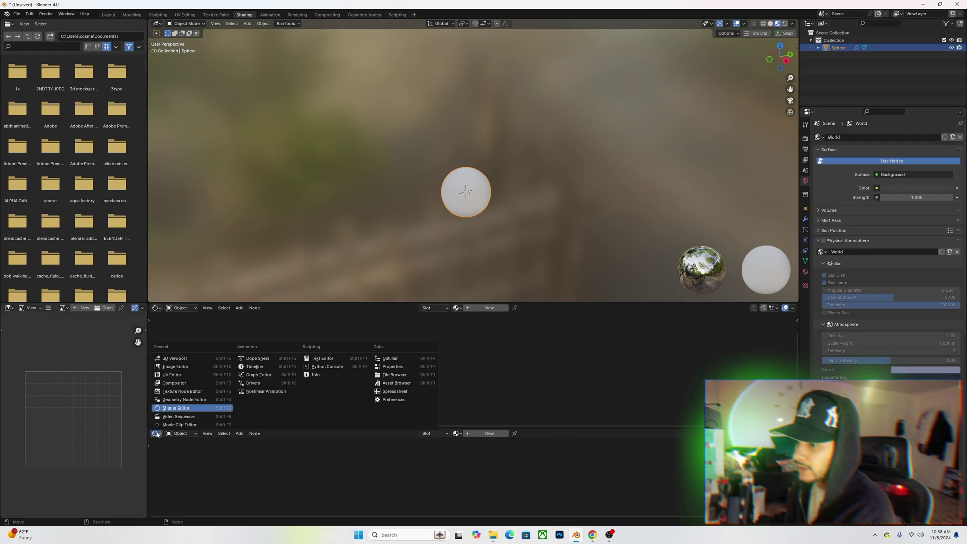
{"action": "left_click", "coordinate": [265, 370]}
{"action": "left_click_drag", "start_coordinate": [303, 429], "coordinate": [305, 464]}
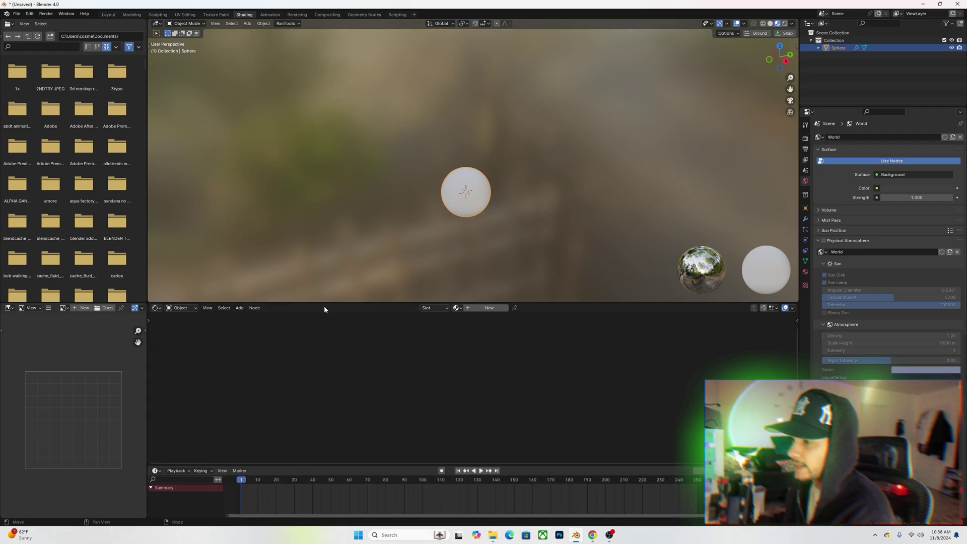
{"action": "left_click_drag", "start_coordinate": [325, 304], "coordinate": [325, 277]}
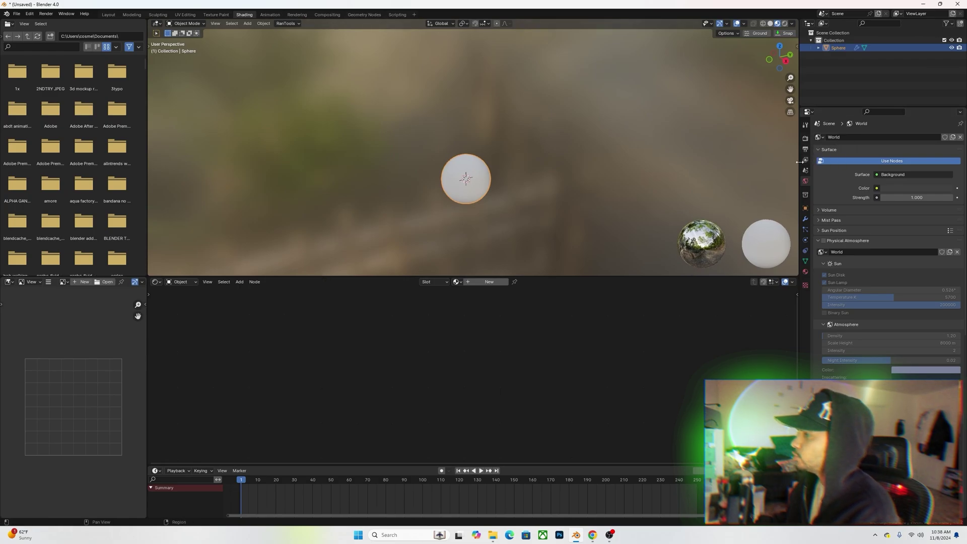
- Set the render engine to Cycles with GPU Compute as the device
{"action": "left_click", "coordinate": [805, 139]}
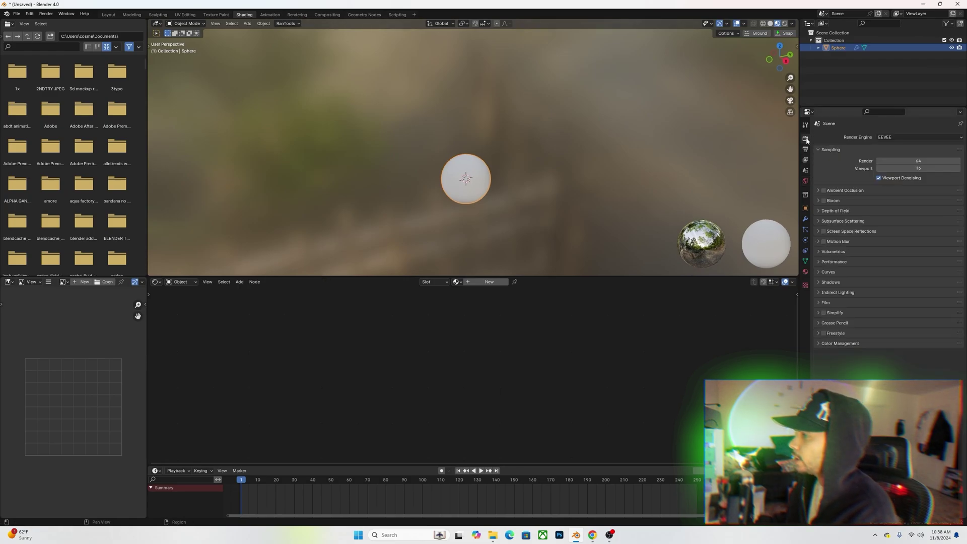
{"action": "left_click", "coordinate": [889, 137]}
{"action": "left_click", "coordinate": [891, 163]}
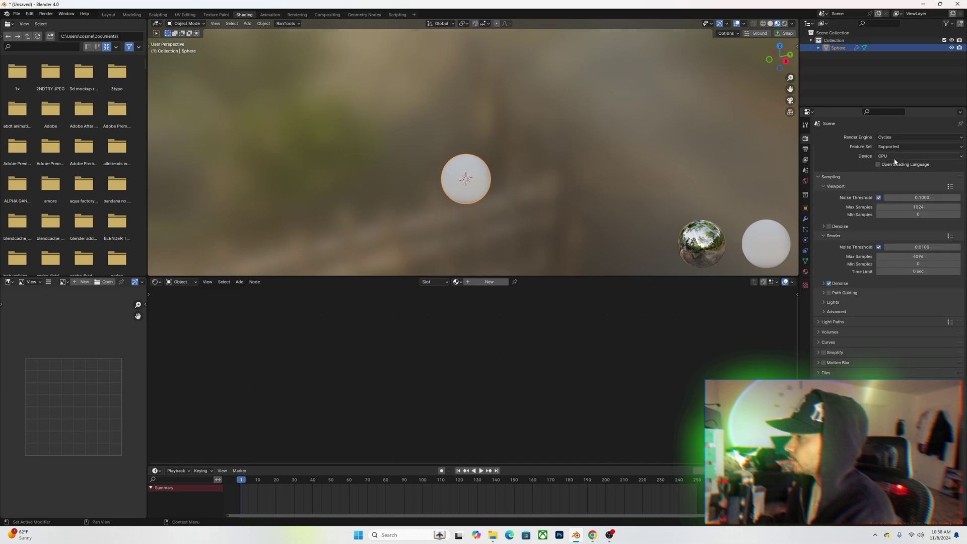
{"action": "left_click", "coordinate": [896, 158]}
{"action": "left_click", "coordinate": [895, 173]}
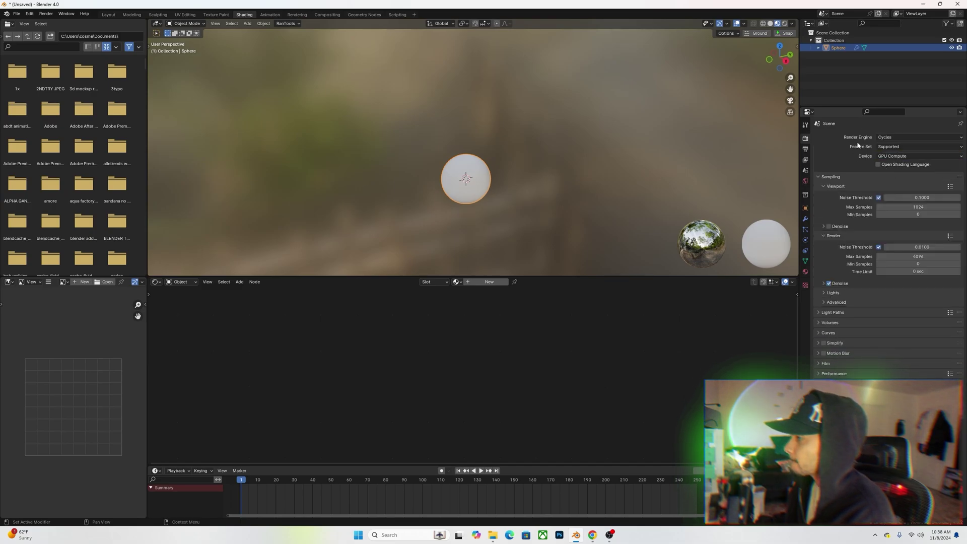
- Use wasteland_clouds_puresky_4k.exr from Downloads as the world's environment texture and show the viewport in rendered shading
{"action": "left_click", "coordinate": [806, 181]}
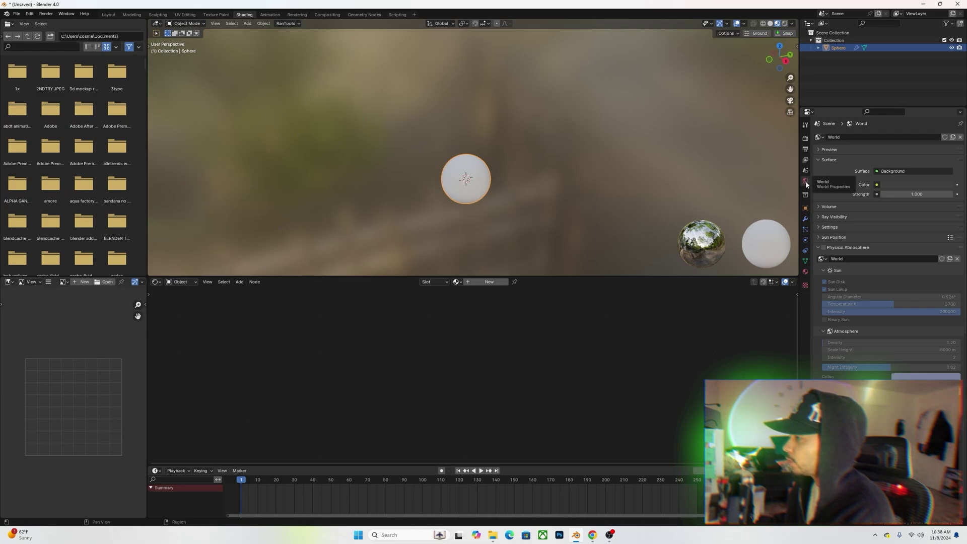
{"action": "left_click", "coordinate": [877, 185]}
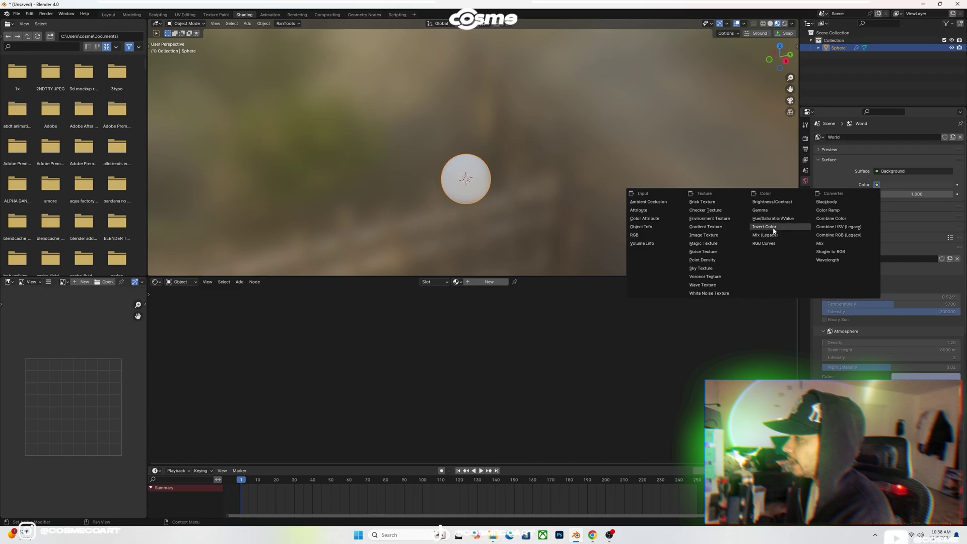
{"action": "left_click", "coordinate": [733, 219]}
{"action": "left_click", "coordinate": [930, 194]}
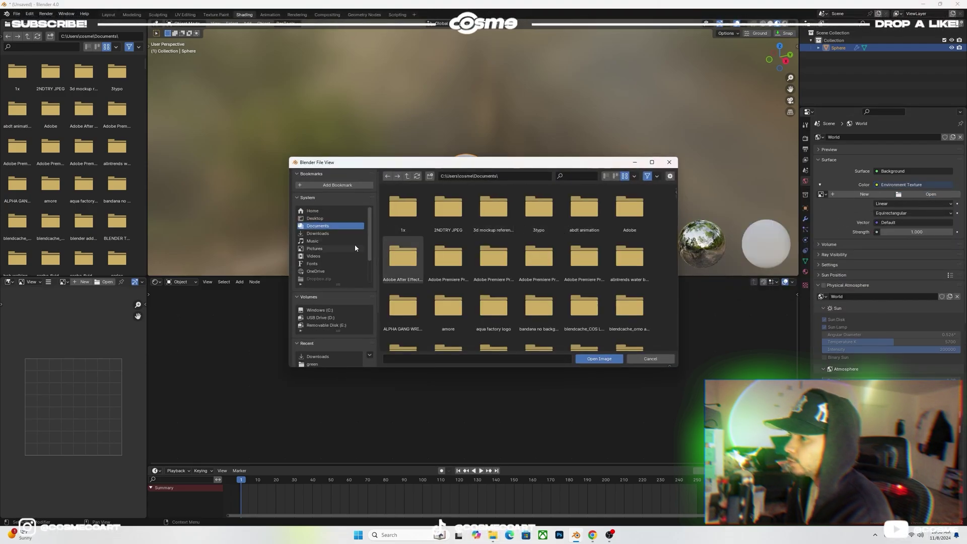
{"action": "left_click", "coordinate": [318, 234]}
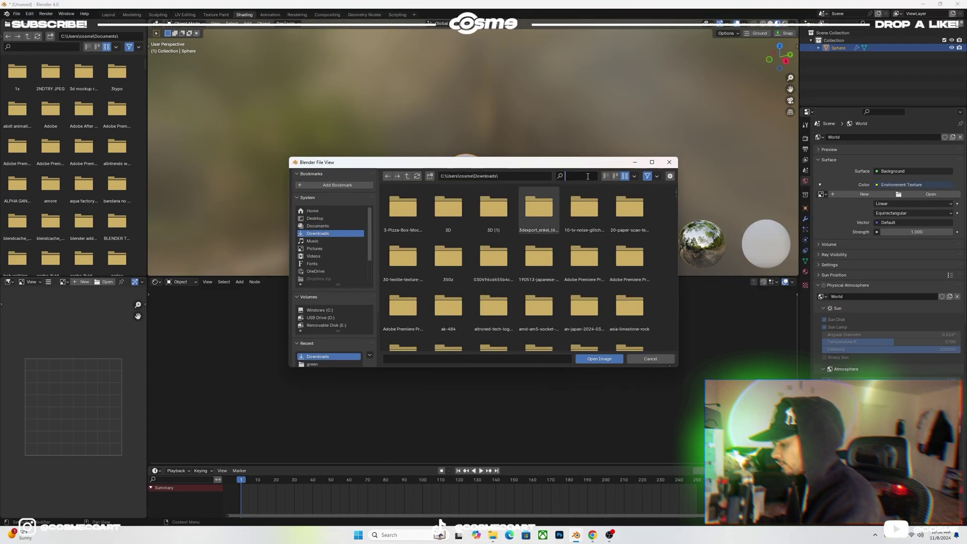
{"action": "left_click", "coordinate": [580, 176]}
{"action": "type", "text": "exr"}
{"action": "double_click", "coordinate": [403, 206]}
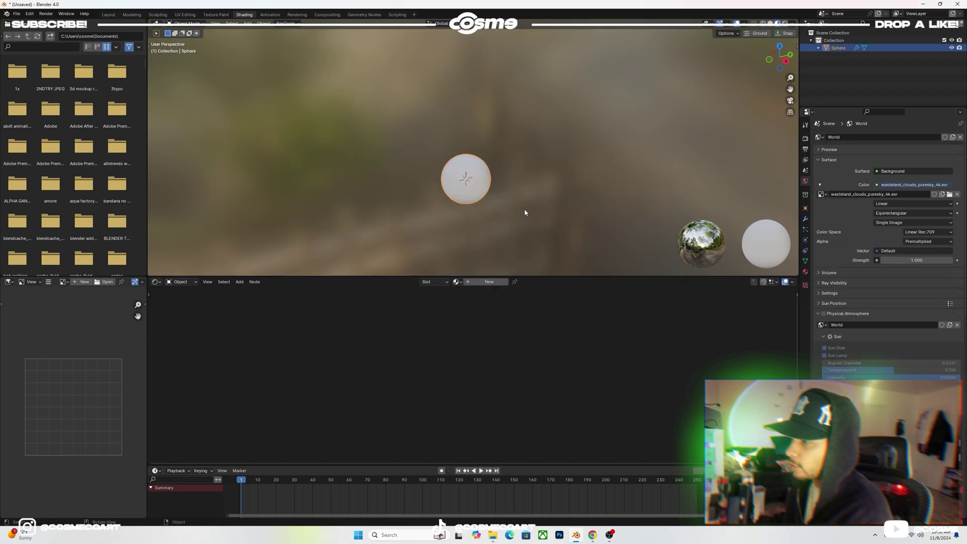
{"action": "left_click", "coordinate": [776, 23]}
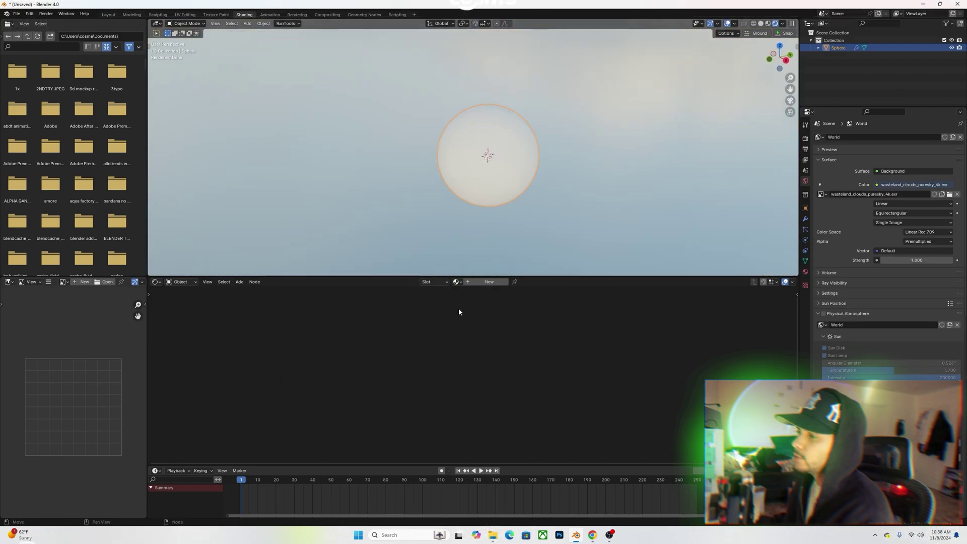
- Create a material named "water" on the sphere and delete its Principled BSDF node
{"action": "left_click", "coordinate": [483, 282]}
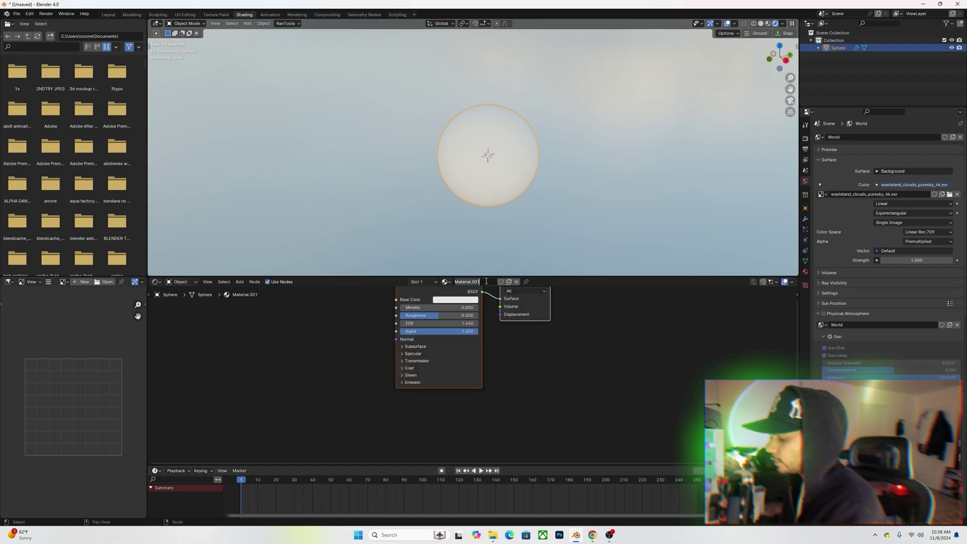
{"action": "type", "text": "water"}
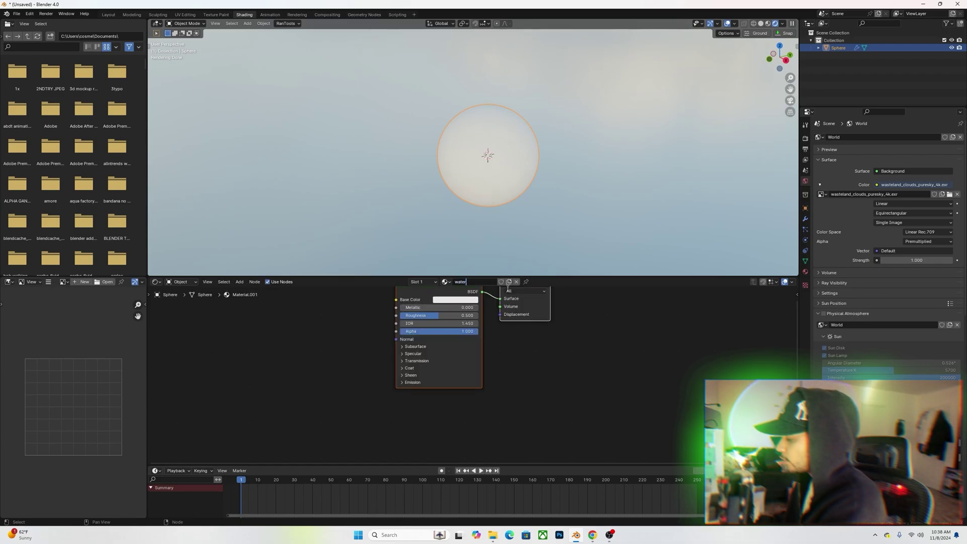
{"action": "key", "text": "Home"}
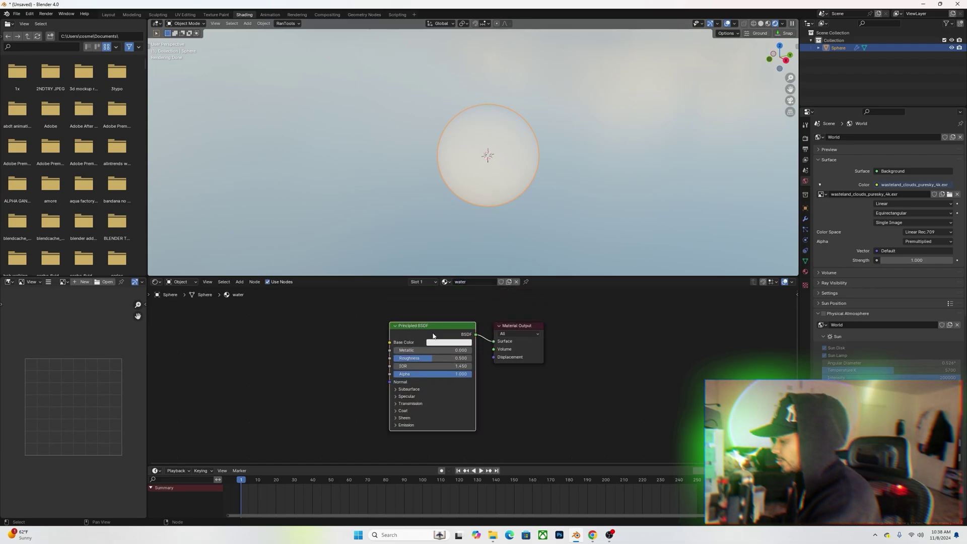
{"action": "key", "text": "x"}
- Add a Transparent BSDF node to the water material
{"action": "key", "text": "shift+a"}
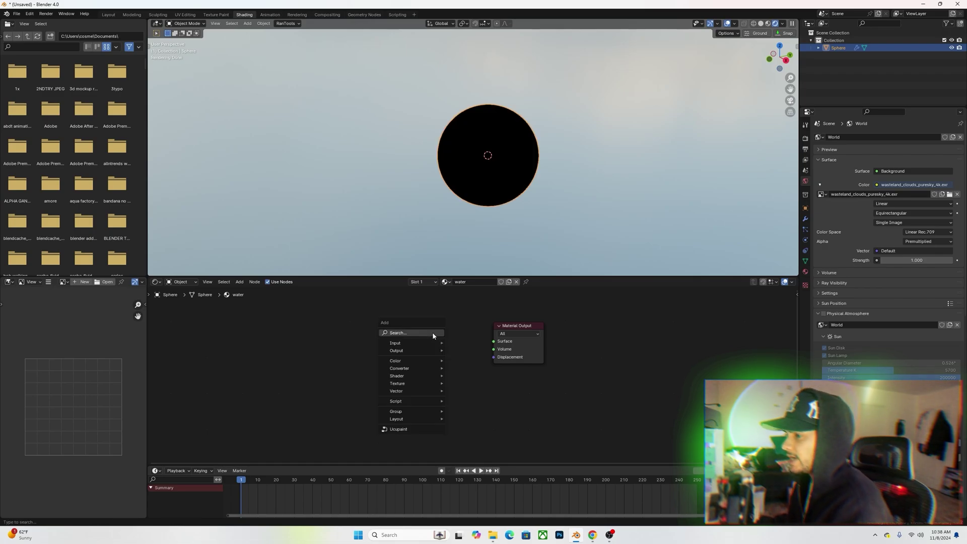
{"action": "left_click", "coordinate": [433, 333]}
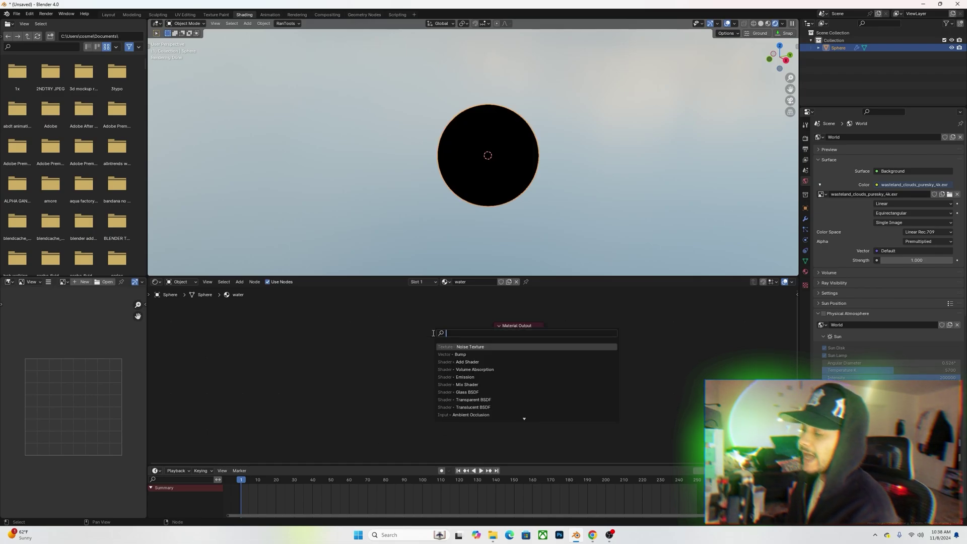
{"action": "type", "text": "tran"}
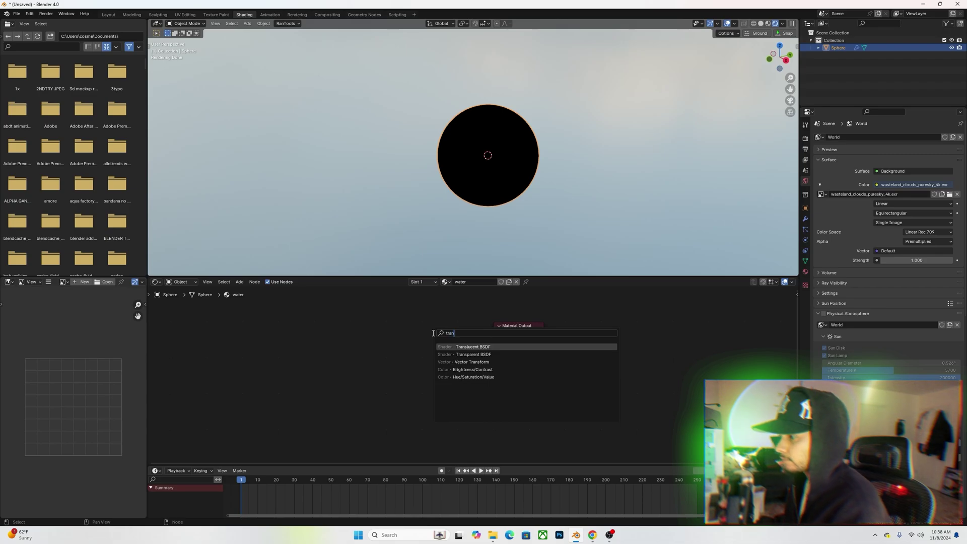
{"action": "left_click", "coordinate": [473, 354]}
{"action": "left_click", "coordinate": [446, 382]}
- Add a Glass BSDF node above the Transparent BSDF and space the nodes apart from the Material Output
{"action": "key", "text": "shift+a"}
{"action": "left_click", "coordinate": [420, 341]}
{"action": "type", "text": "glass"}
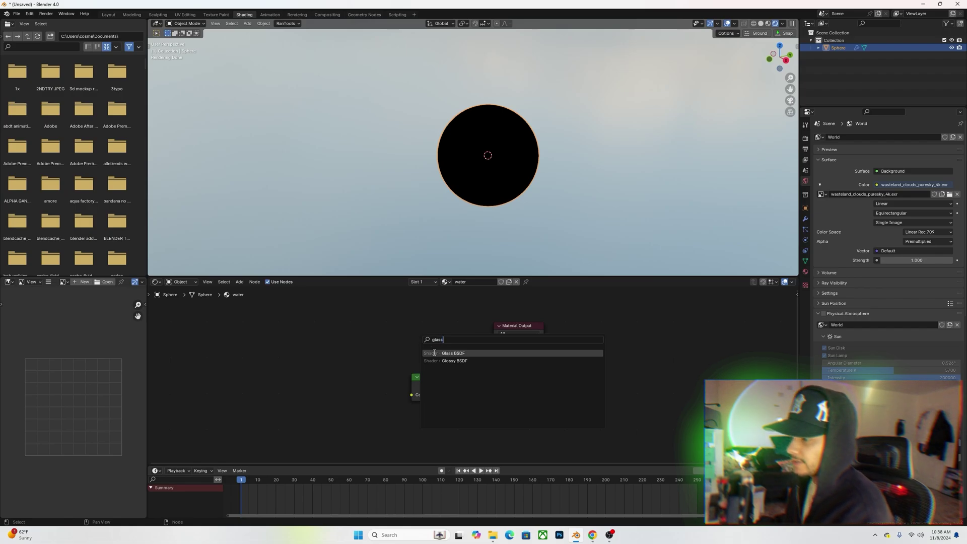
{"action": "left_click", "coordinate": [434, 353]}
{"action": "left_click", "coordinate": [390, 311]}
{"action": "left_click_drag", "start_coordinate": [430, 381], "coordinate": [411, 384]}
{"action": "left_click_drag", "start_coordinate": [510, 328], "coordinate": [541, 321]}
- Combine the Glass and Transparent BSDFs in a Mix Shader and connect it to the Material Output's Surface
{"action": "key", "text": "shift+a"}
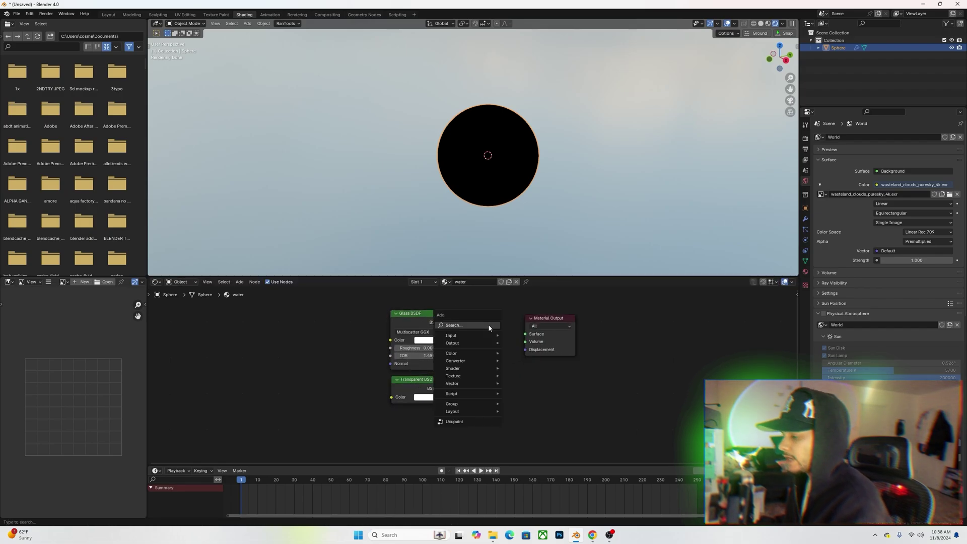
{"action": "type", "text": "mix"}
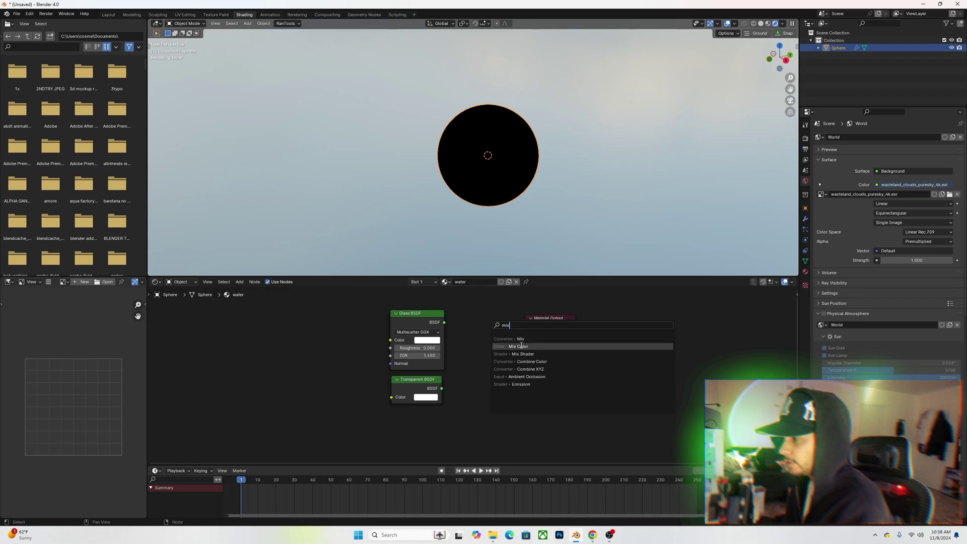
{"action": "left_click", "coordinate": [524, 354]}
{"action": "left_click_drag", "start_coordinate": [444, 327], "coordinate": [464, 368]}
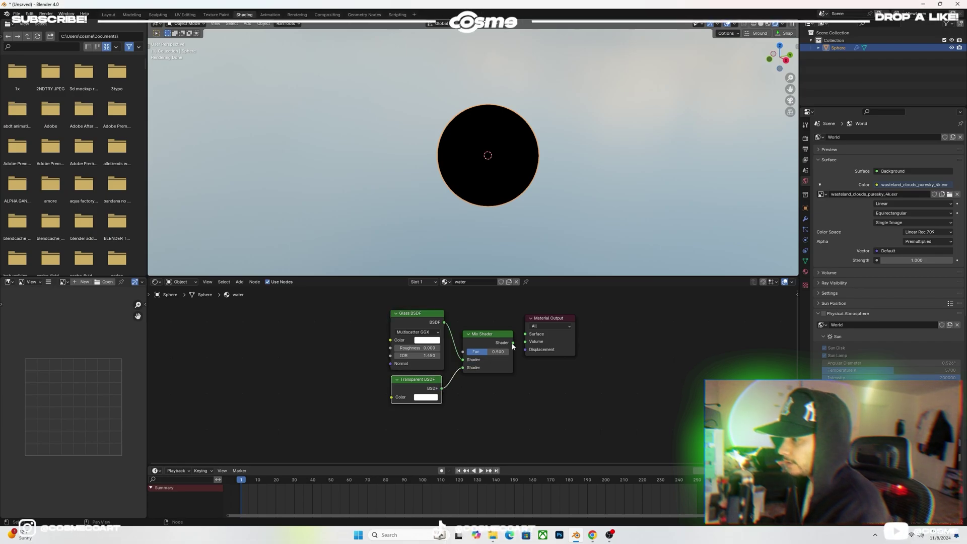
{"action": "left_click_drag", "start_coordinate": [513, 343], "coordinate": [580, 336]}
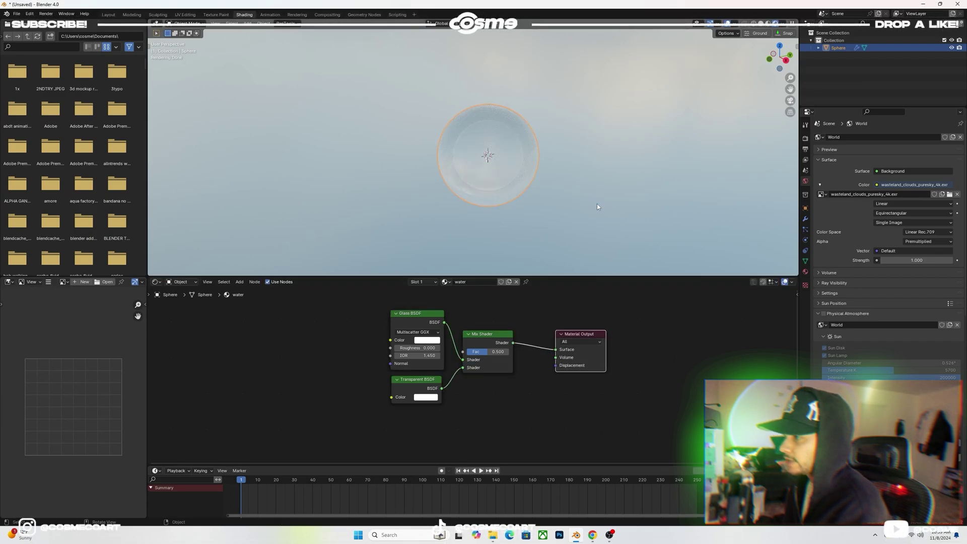
- Add an Emission shader node below the Transparent BSDF
{"action": "left_click", "coordinate": [596, 216]}
{"action": "scroll", "coordinate": [588, 165], "scroll_direction": "up", "scroll_amount": 5}
{"action": "scroll", "coordinate": [589, 166], "scroll_direction": "down", "scroll_amount": 2}
{"action": "middle_click_drag", "start_coordinate": [593, 166], "coordinate": [587, 168]}
{"action": "middle_click_drag", "start_coordinate": [343, 351], "coordinate": [361, 303]}
{"action": "key", "text": "shift+a"}
{"action": "left_click", "coordinate": [443, 383]}
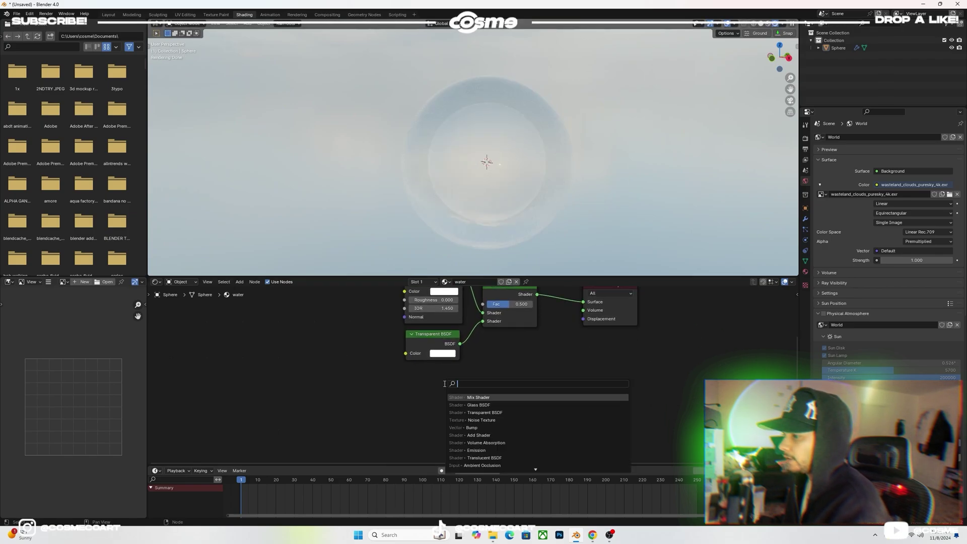
{"action": "type", "text": "em"}
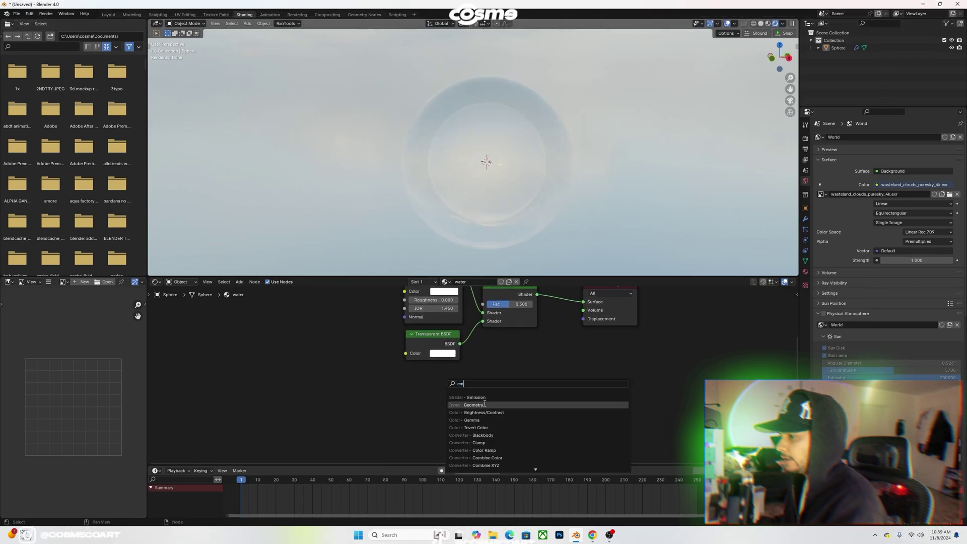
{"action": "left_click", "coordinate": [477, 398]}
{"action": "left_click", "coordinate": [429, 393]}
- Combine the Emission and a new Volume Absorption node in an Add Shader connected to the Material Output's Volume
{"action": "key", "text": "shift+a"}
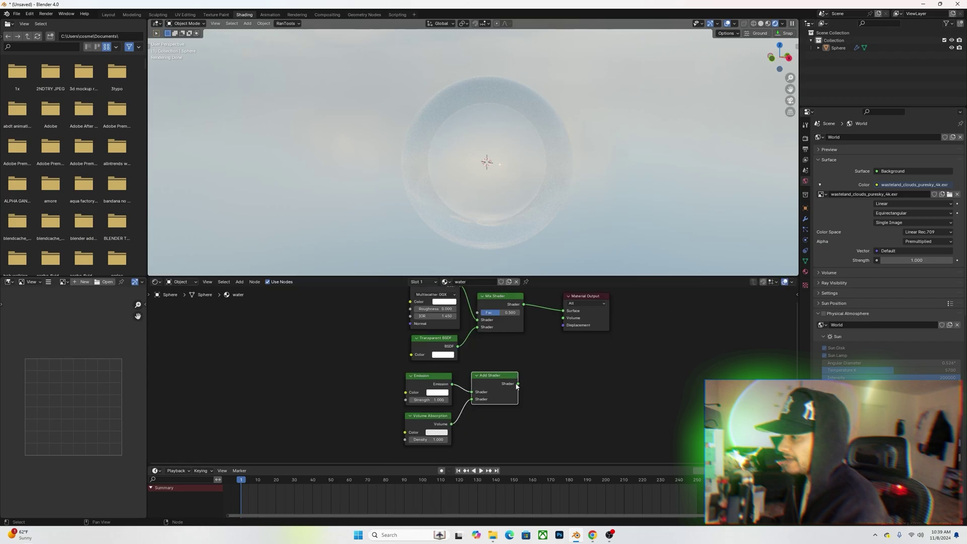
{"action": "left_click_drag", "start_coordinate": [518, 384], "coordinate": [542, 364]}
{"action": "left_click_drag", "start_coordinate": [560, 322], "coordinate": [563, 318]}
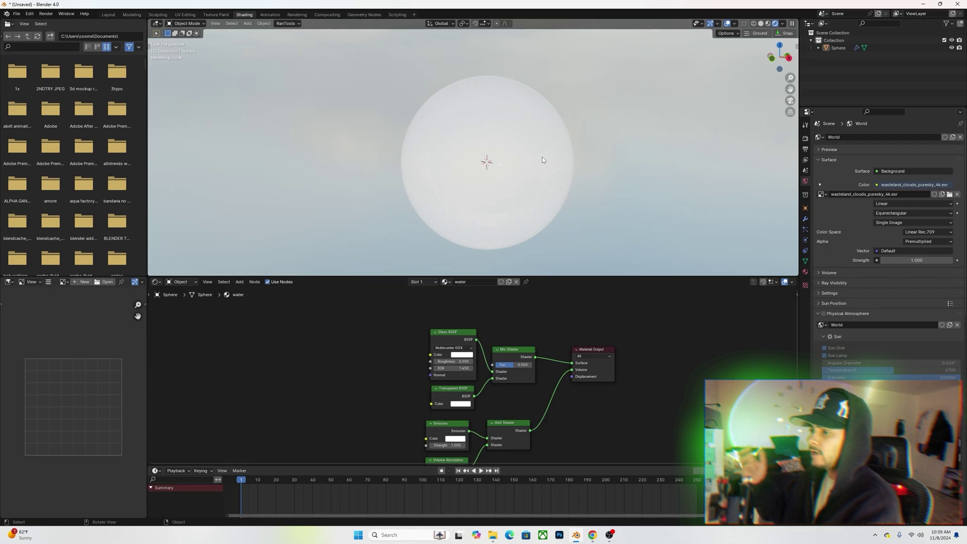
- Add a Noise Texture node beside the Transparent BSDF, well ahead of the shader nodes
{"action": "key", "text": "shift+a"}
{"action": "type", "text": "noise"}
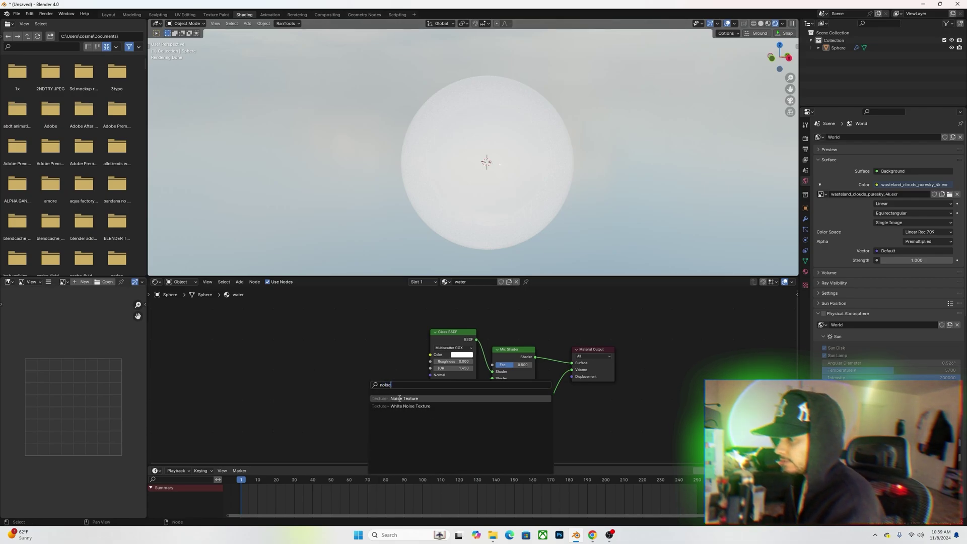
{"action": "left_click", "coordinate": [400, 399]}
{"action": "left_click", "coordinate": [303, 384]}
- Add a Bump node after the Noise Texture and connect its Normal output to the Glass BSDF's Normal
{"action": "key", "text": "shift+a"}
{"action": "left_click", "coordinate": [371, 388]}
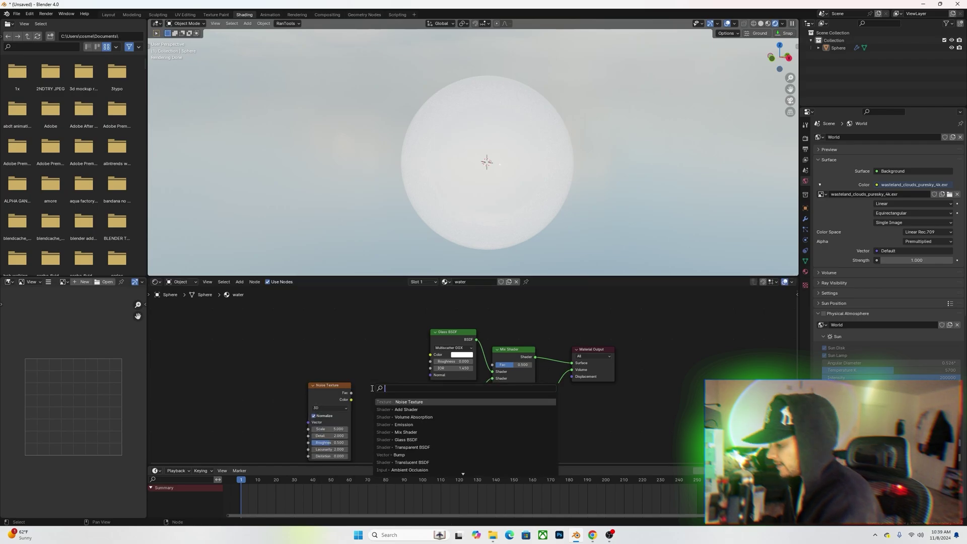
{"action": "type", "text": "bump"}
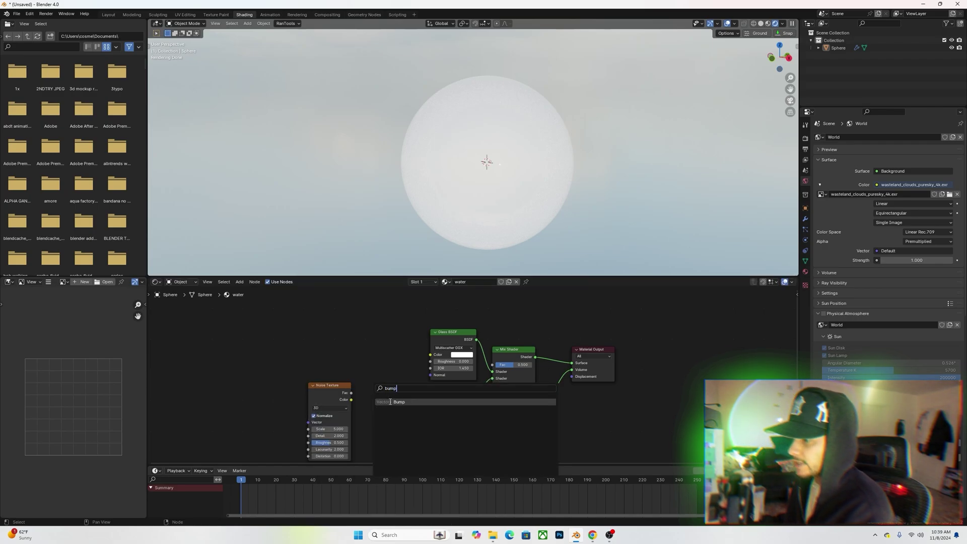
{"action": "left_click", "coordinate": [391, 402]}
{"action": "left_click", "coordinate": [389, 398]}
{"action": "left_click_drag", "start_coordinate": [410, 385], "coordinate": [431, 376]}
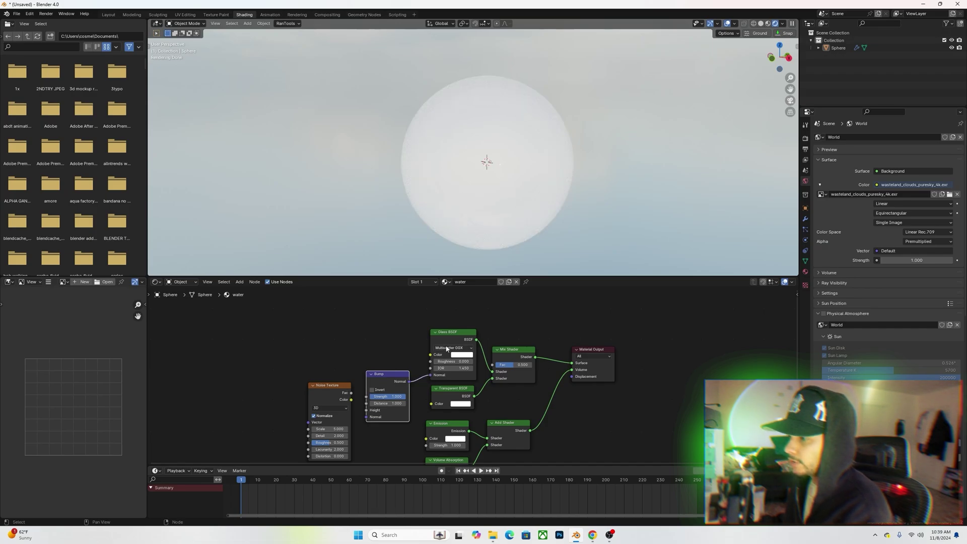
- Reposition the Noise Texture node and connect its Fac output to the Bump node's Height
{"action": "left_click_drag", "start_coordinate": [333, 386], "coordinate": [312, 374]}
{"action": "middle_click_drag", "start_coordinate": [339, 381], "coordinate": [329, 350]}
{"action": "left_click", "coordinate": [328, 350]}
{"action": "left_click_drag", "start_coordinate": [320, 349], "coordinate": [357, 379]}
- Cut the Add Shader's link to the Material Output's Volume to inspect the bumped surface, and restore the link
{"action": "scroll", "coordinate": [553, 184], "scroll_direction": "up", "scroll_amount": 2}
{"action": "right_click_drag", "start_coordinate": [537, 354], "coordinate": [561, 350], "text": "ctrl"}
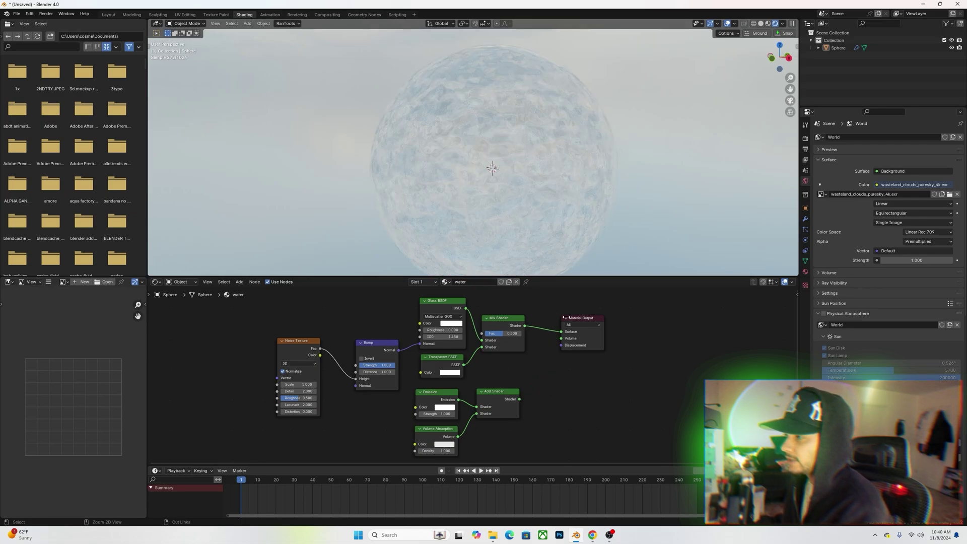
{"action": "middle_click_drag", "start_coordinate": [657, 129], "coordinate": [603, 108]}
{"action": "middle_click_drag", "start_coordinate": [529, 124], "coordinate": [480, 185]}
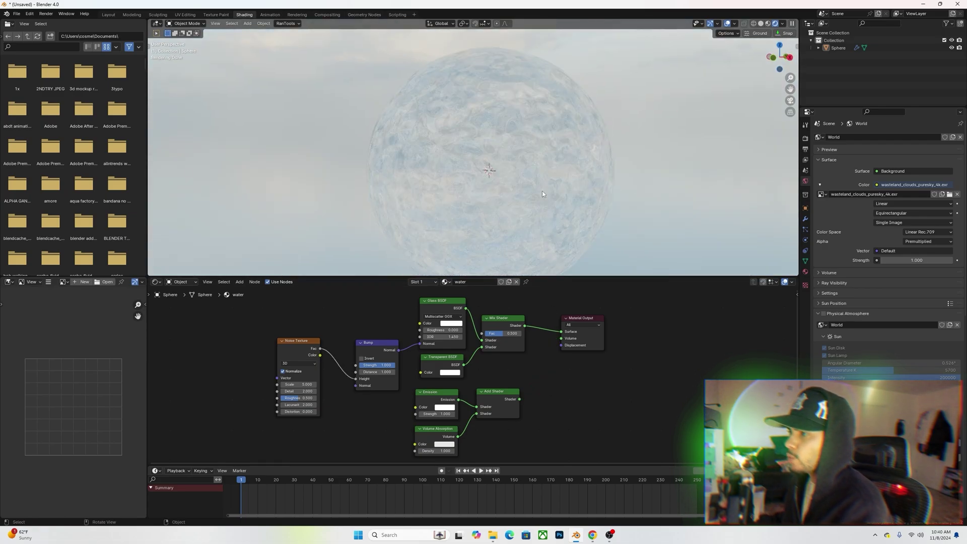
{"action": "middle_click_drag", "start_coordinate": [552, 174], "coordinate": [533, 155], "text": "shift"}
{"action": "left_click", "coordinate": [535, 160]}
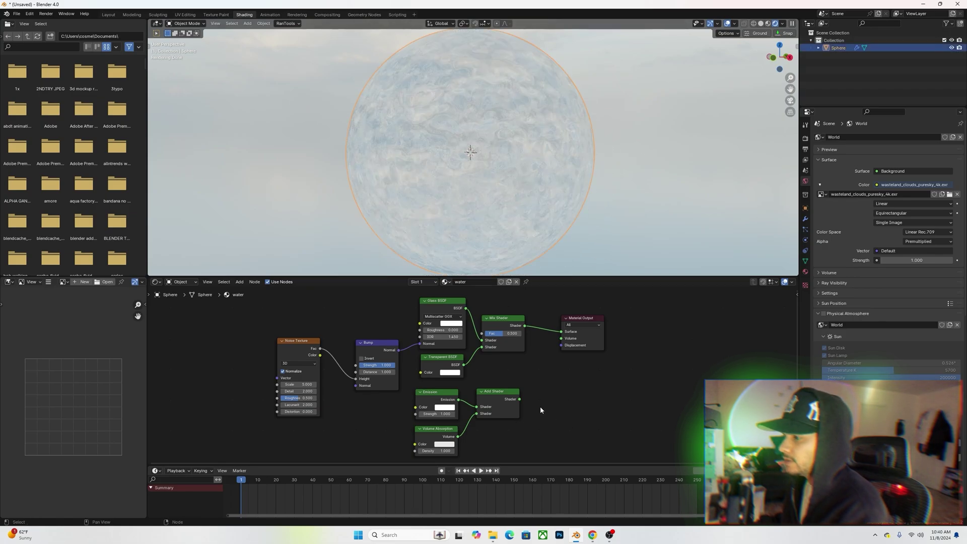
{"action": "left_click_drag", "start_coordinate": [520, 399], "coordinate": [562, 346]}
{"action": "left_click_drag", "start_coordinate": [524, 398], "coordinate": [562, 338]}
- Set the Glass BSDF color to a saturated cyan with a hue of 0.473
{"action": "middle_click_drag", "start_coordinate": [344, 334], "coordinate": [338, 385]}
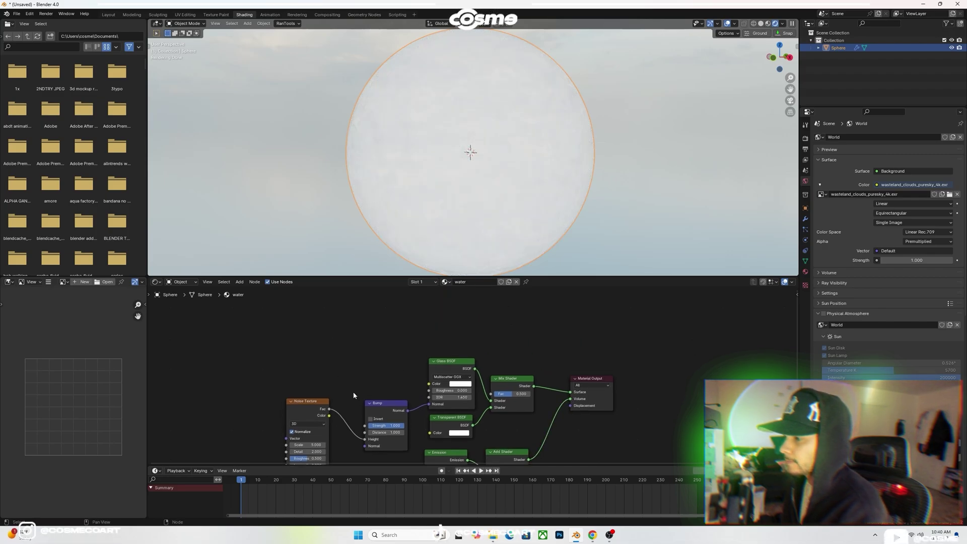
{"action": "scroll", "coordinate": [353, 392], "scroll_direction": "down", "scroll_amount": 2}
{"action": "left_click_drag", "start_coordinate": [310, 362], "coordinate": [419, 421]}
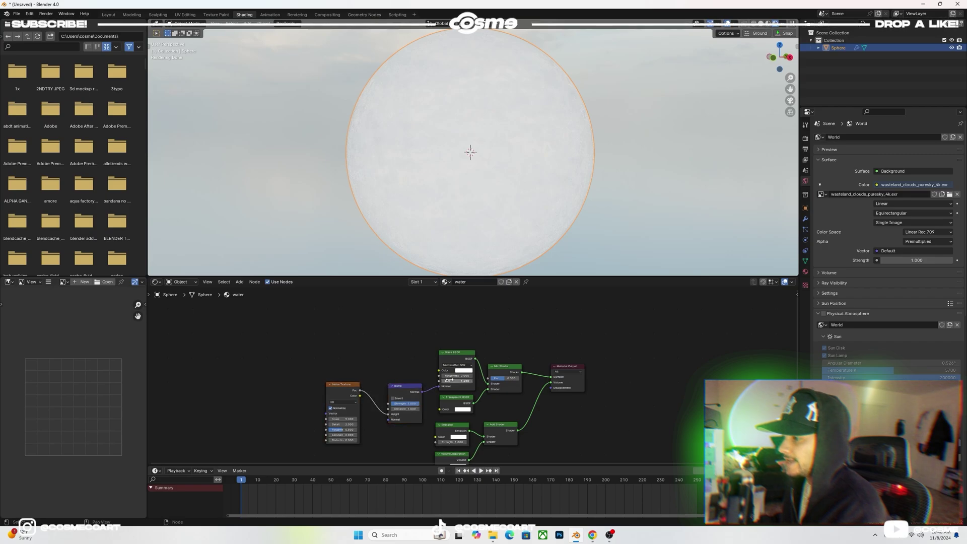
{"action": "scroll", "coordinate": [467, 360], "scroll_direction": "up", "scroll_amount": 3}
{"action": "left_click", "coordinate": [458, 361]}
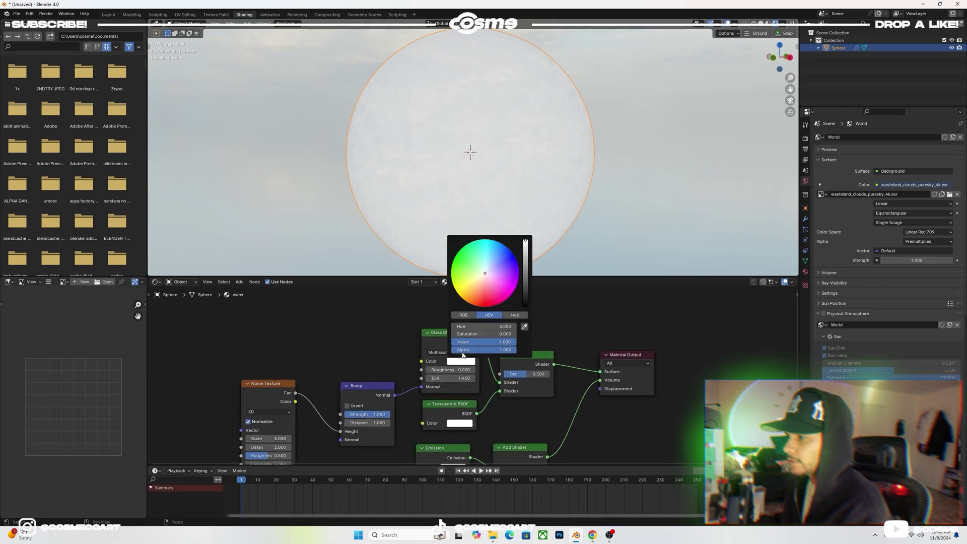
{"action": "left_click_drag", "start_coordinate": [485, 273], "coordinate": [483, 249]}
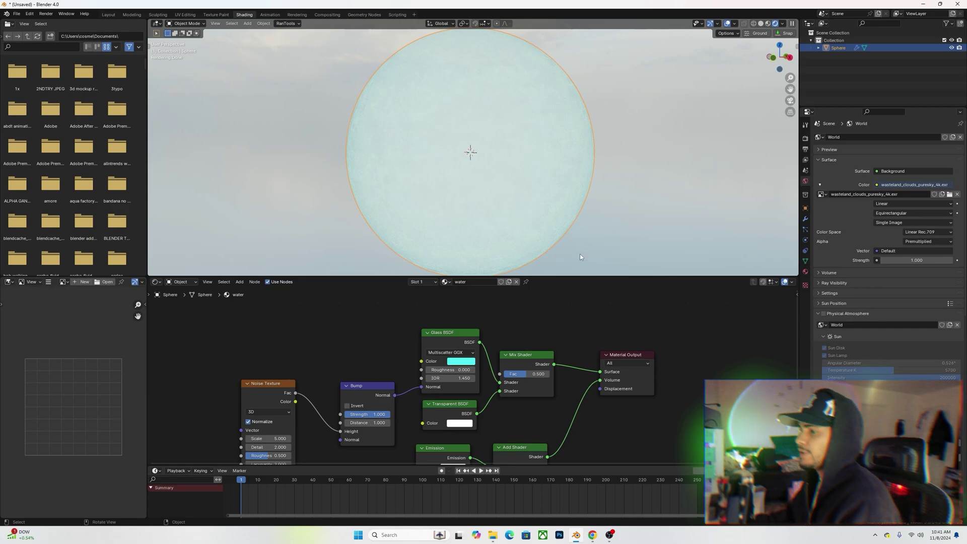
{"action": "scroll", "coordinate": [581, 255], "scroll_direction": "down", "scroll_amount": 2}
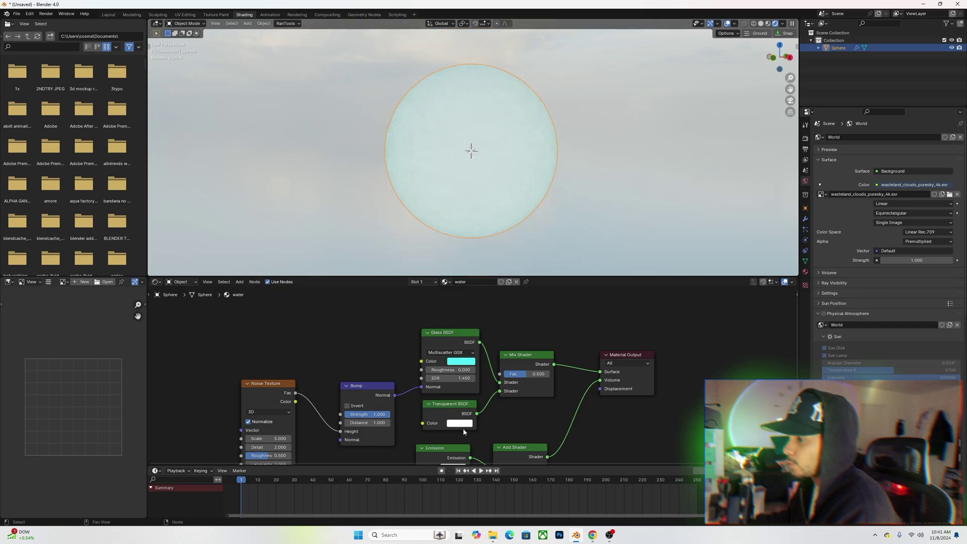
{"action": "middle_click_drag", "start_coordinate": [463, 429], "coordinate": [469, 403]}
{"action": "left_click", "coordinate": [467, 335]}
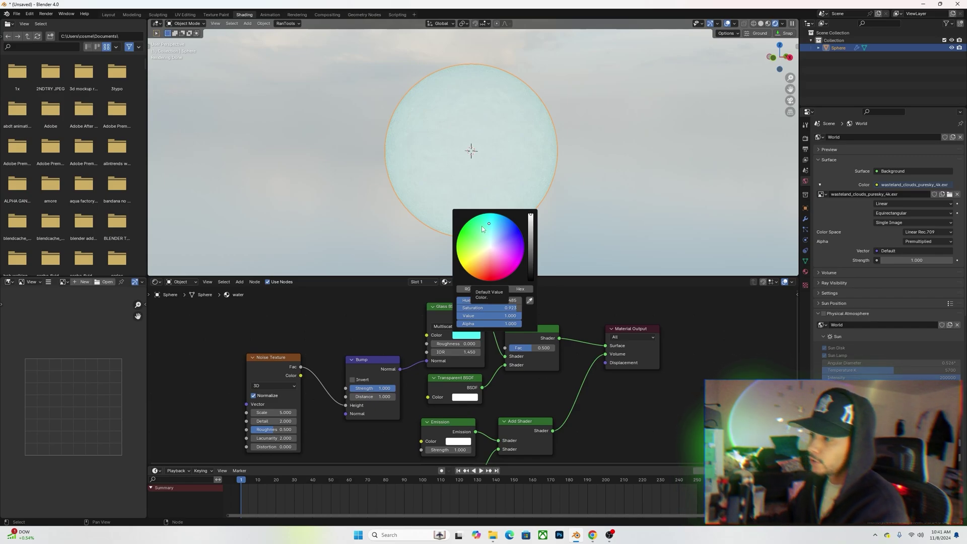
{"action": "left_click_drag", "start_coordinate": [484, 227], "coordinate": [487, 224]}
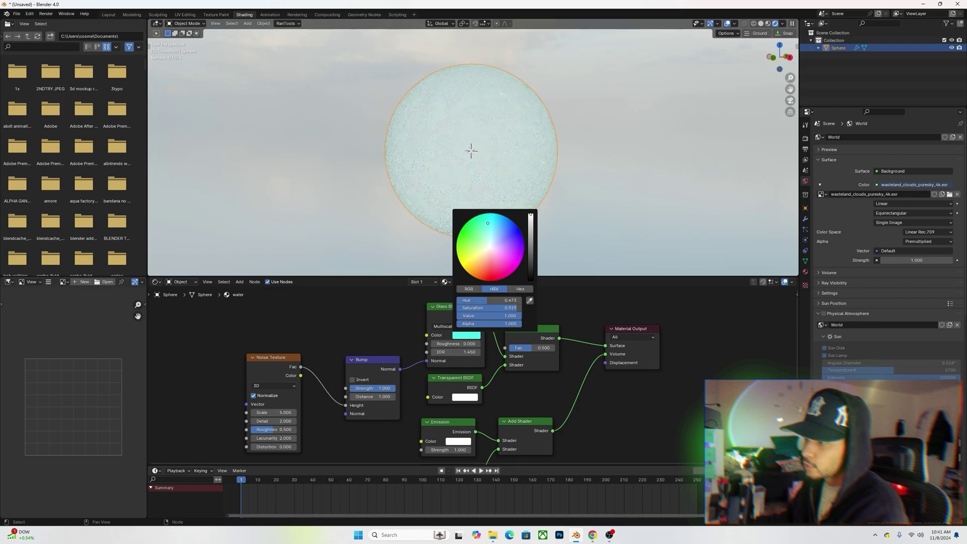
- Set the Transparent BSDF color to a light blue with a hue of 0.597
{"action": "scroll", "coordinate": [464, 391], "scroll_direction": "up", "scroll_amount": 2}
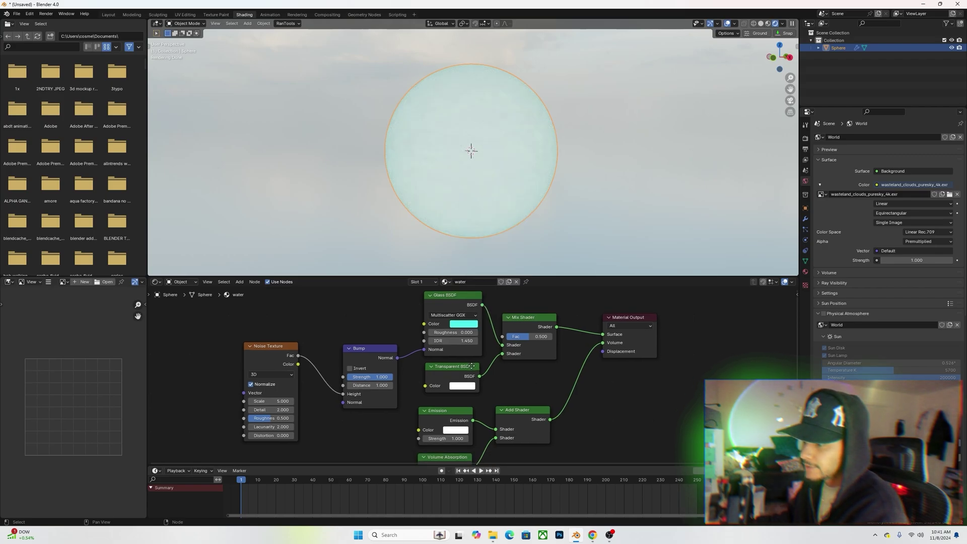
{"action": "left_click", "coordinate": [462, 393]}
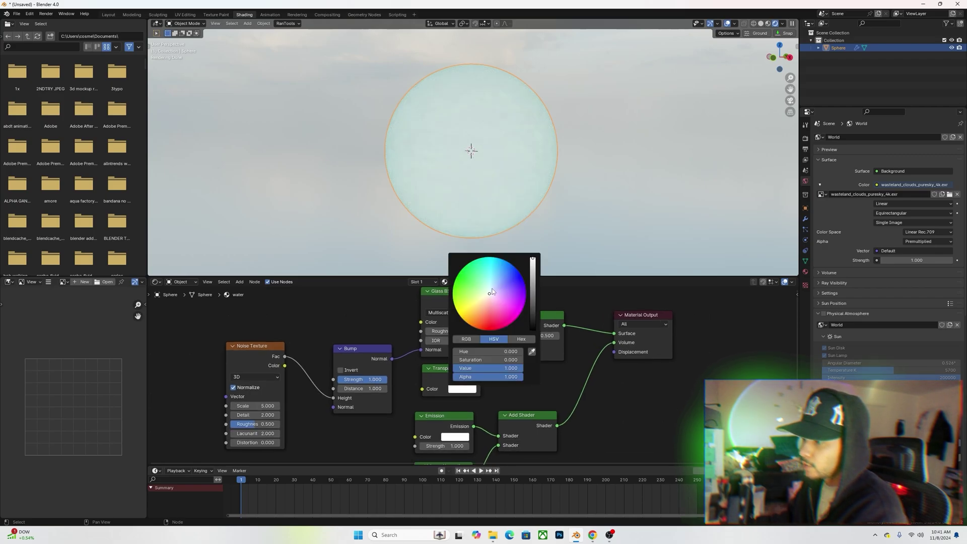
{"action": "left_click_drag", "start_coordinate": [501, 289], "coordinate": [500, 272]}
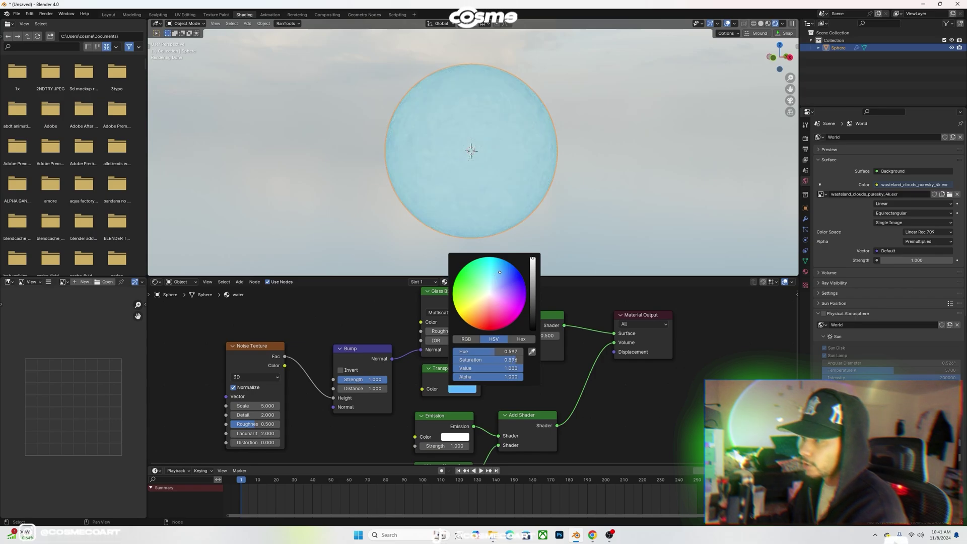
- Set the Emission color to a mint green with a hue of 0.418
{"action": "middle_click_drag", "start_coordinate": [497, 449], "coordinate": [496, 420]}
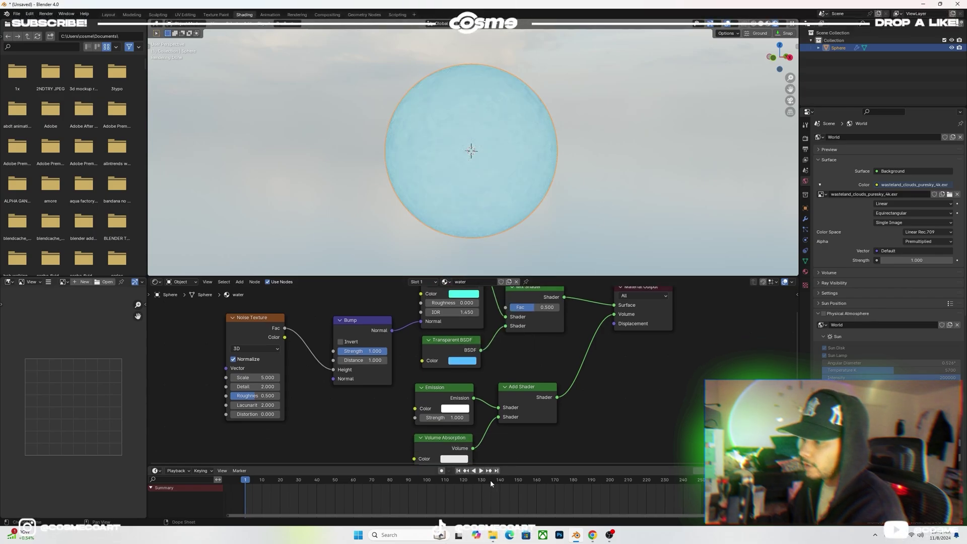
{"action": "left_click", "coordinate": [461, 409]}
{"action": "left_click", "coordinate": [480, 302]}
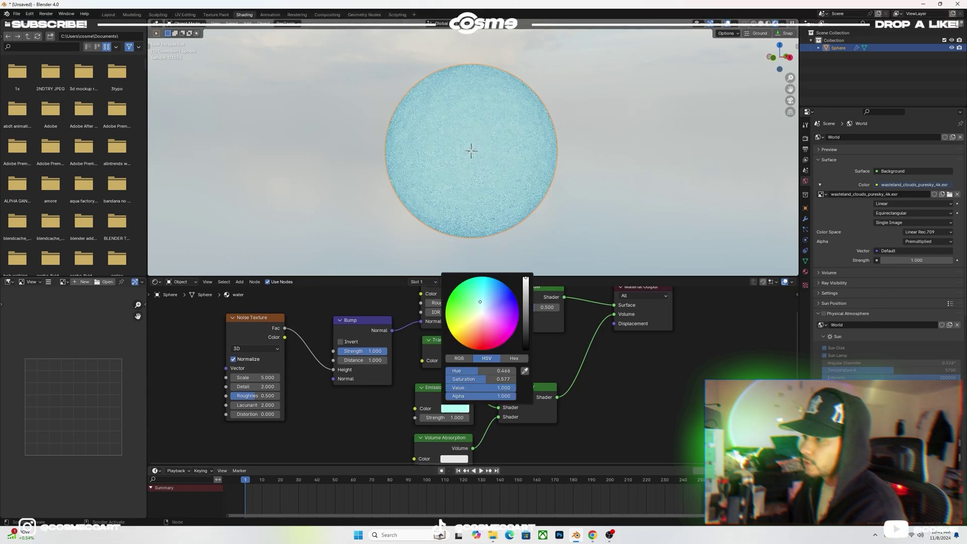
{"action": "left_click_drag", "start_coordinate": [486, 297], "coordinate": [474, 293]}
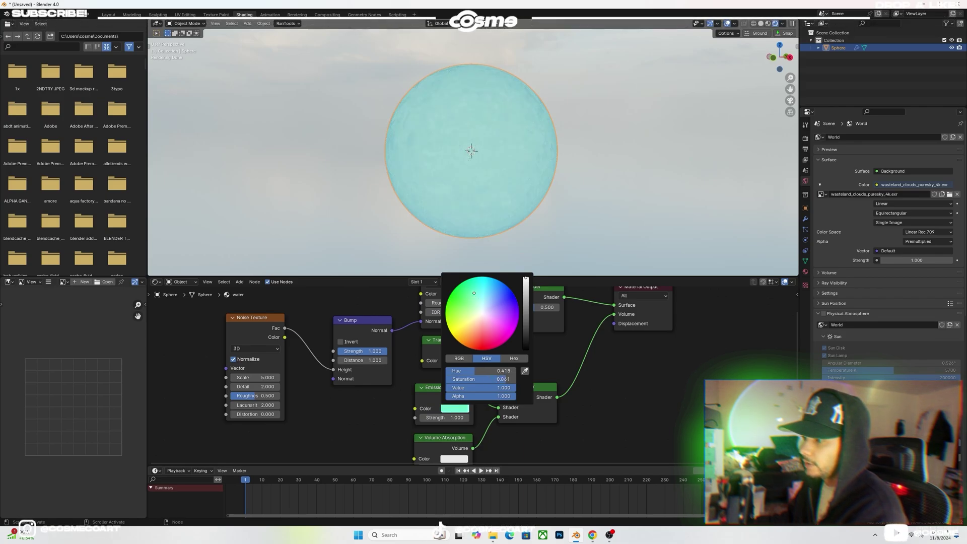
- Set the Volume Absorption color to a dark blue with hue 0.652, saturation 0.777 and value 0.095
{"action": "middle_click_drag", "start_coordinate": [527, 411], "coordinate": [540, 360]}
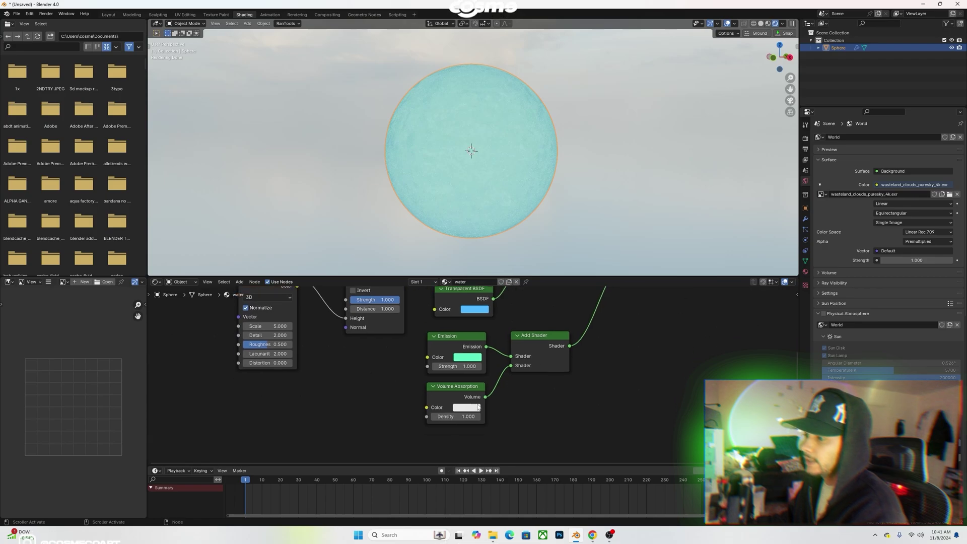
{"action": "left_click", "coordinate": [477, 410]}
{"action": "left_click_drag", "start_coordinate": [502, 309], "coordinate": [537, 323]}
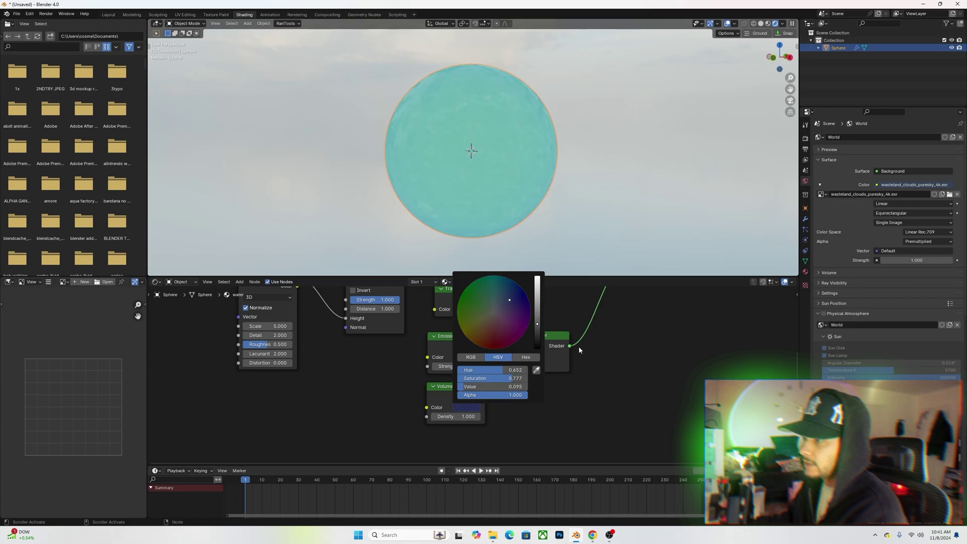
- Deselect the sphere and enlarge the node editor, framing the whole node tree
{"action": "left_click", "coordinate": [600, 152]}
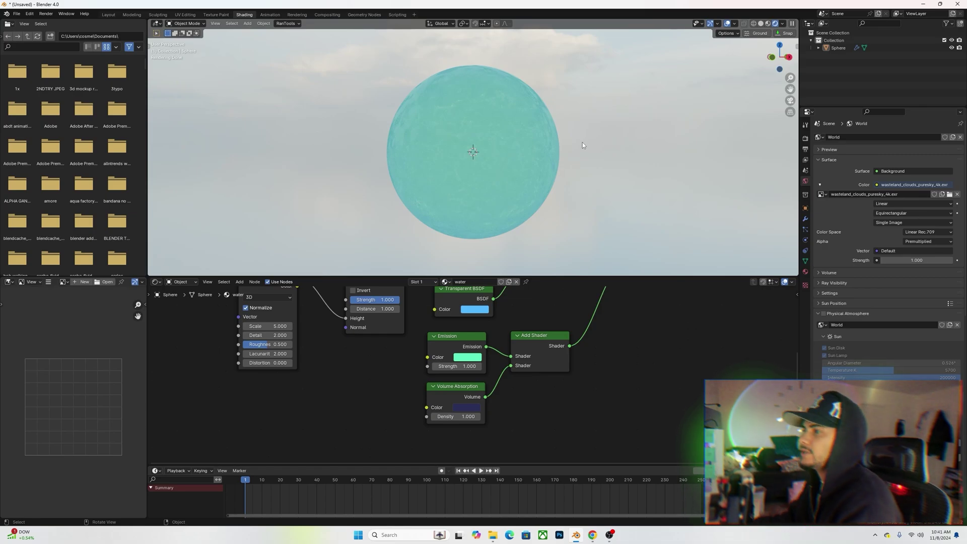
{"action": "scroll", "coordinate": [579, 144], "scroll_direction": "down", "scroll_amount": 3}
{"action": "left_click_drag", "start_coordinate": [586, 281], "coordinate": [589, 256]}
{"action": "scroll", "coordinate": [605, 172], "scroll_direction": "up", "scroll_amount": 3}
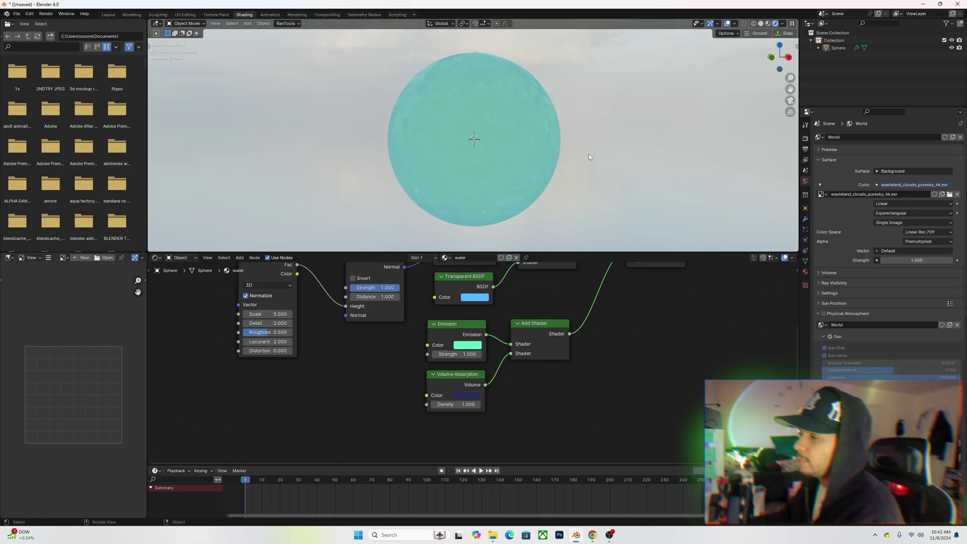
{"action": "key", "text": "Home"}
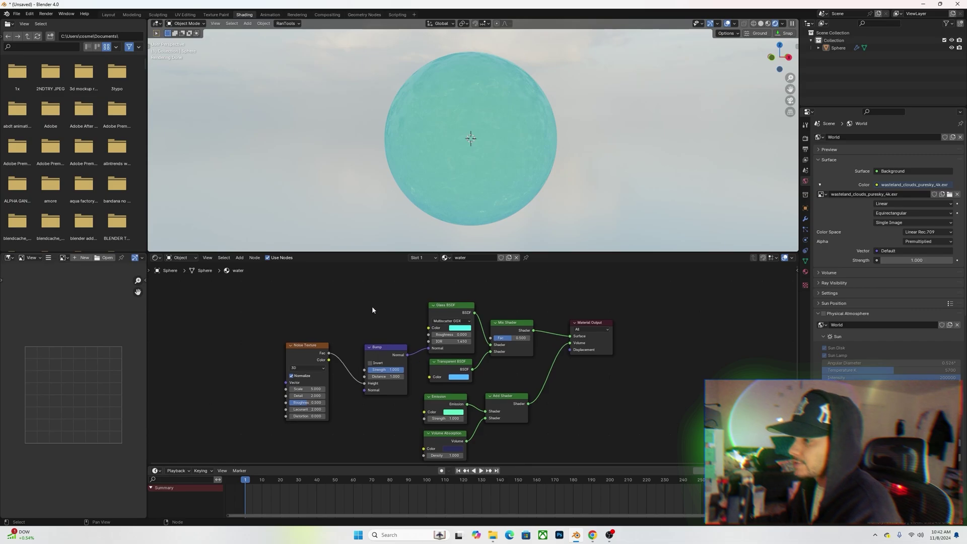
- Add a Light Path node above the Glass BSDF
{"action": "middle_click_drag", "start_coordinate": [424, 276], "coordinate": [404, 320]}
{"action": "key", "text": "shift+a"}
{"action": "left_click", "coordinate": [412, 302]}
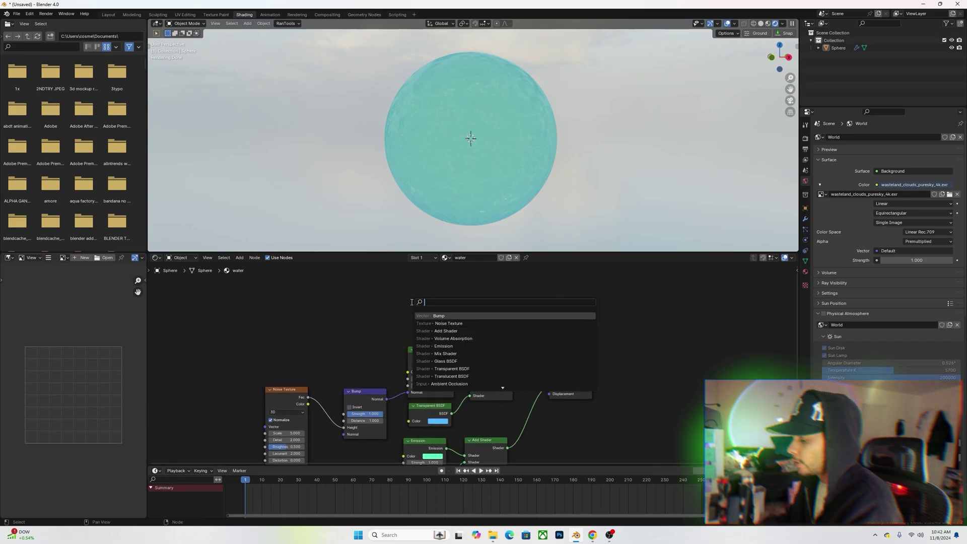
{"action": "type", "text": "light"}
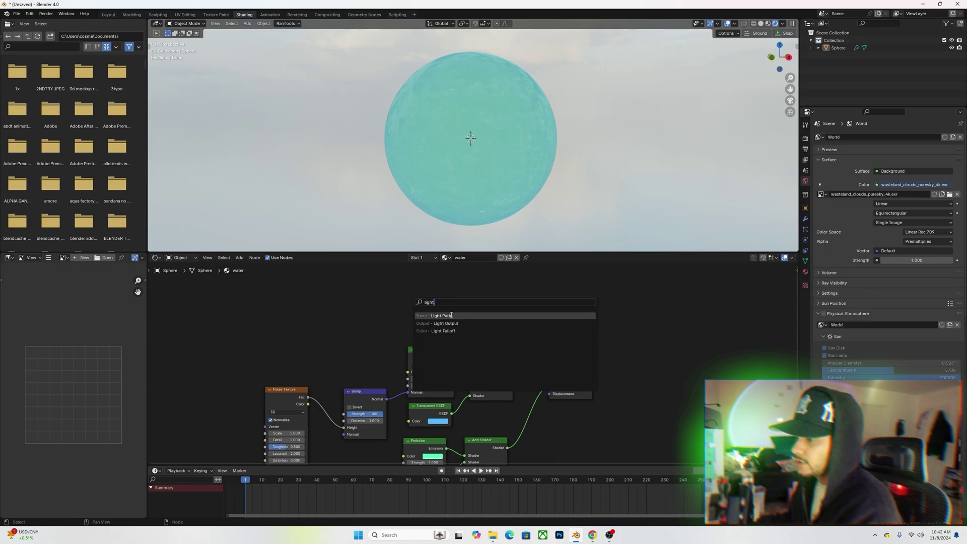
{"action": "left_click", "coordinate": [451, 316]}
{"action": "left_click", "coordinate": [431, 301]}
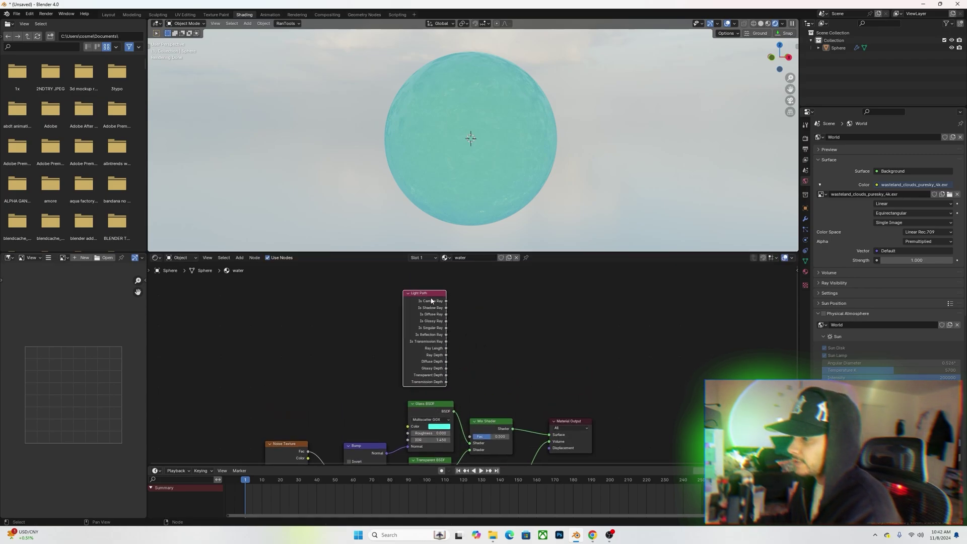
- Connect the Light Path's Is Shadow Ray output to the Mix Shader's Fac, comparing the sphere with the link cut and restored
{"action": "left_click_drag", "start_coordinate": [447, 308], "coordinate": [470, 437]}
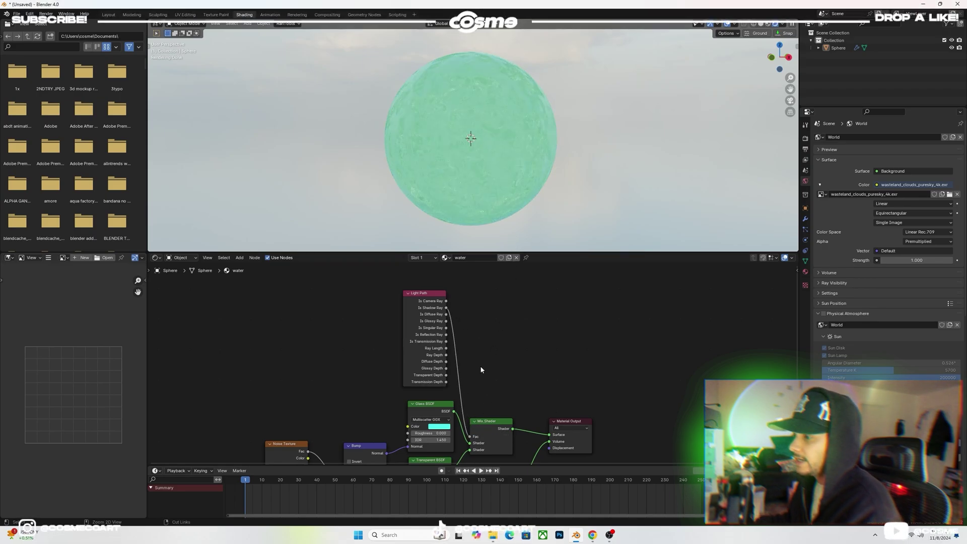
{"action": "mouse_move", "coordinate": [471, 361]}
{"action": "right_mouse_down", "text": "ctrl"}
{"action": "mouse_move", "coordinate": [452, 377]}
{"action": "mouse_move", "coordinate": [495, 364]}
{"action": "right_mouse_up", "text": "ctrl"}
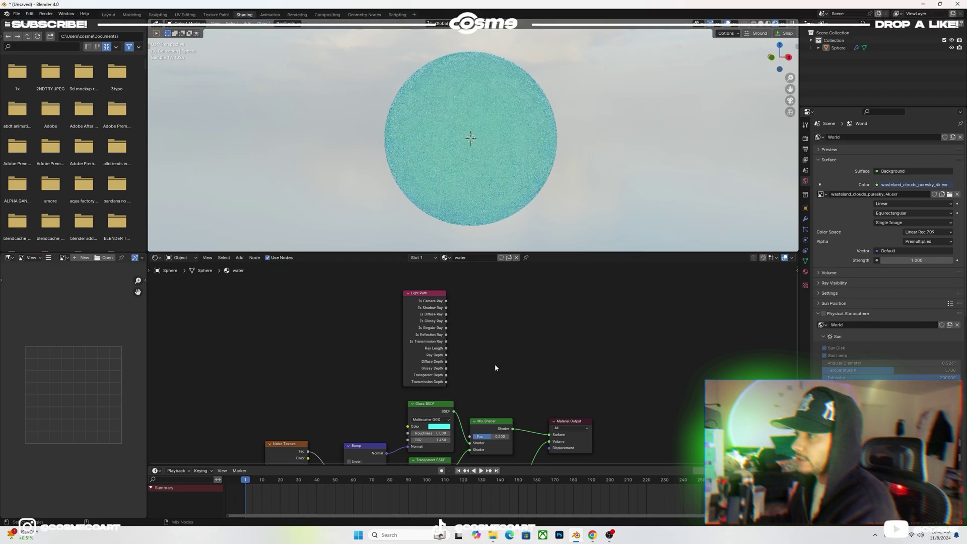
{"action": "key", "text": "ctrl+z"}
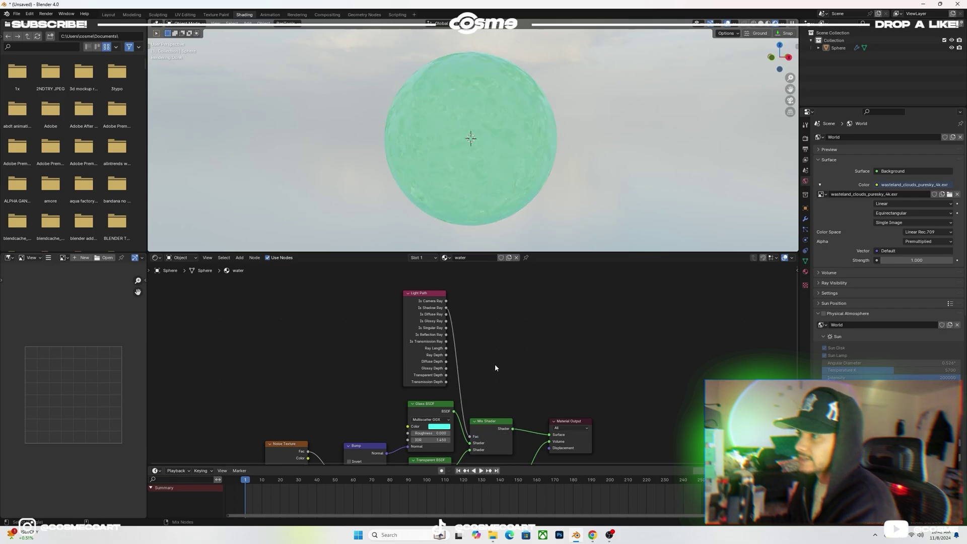
- Try a higher strength on the Emission node and undo the change
{"action": "middle_click_drag", "start_coordinate": [481, 372], "coordinate": [485, 321]}
{"action": "scroll", "coordinate": [485, 323], "scroll_direction": "down", "scroll_amount": 1}
{"action": "middle_click_drag", "start_coordinate": [451, 398], "coordinate": [452, 359]}
{"action": "left_click_drag", "start_coordinate": [436, 420], "coordinate": [448, 419]}
{"action": "key", "text": "ctrl+z"}
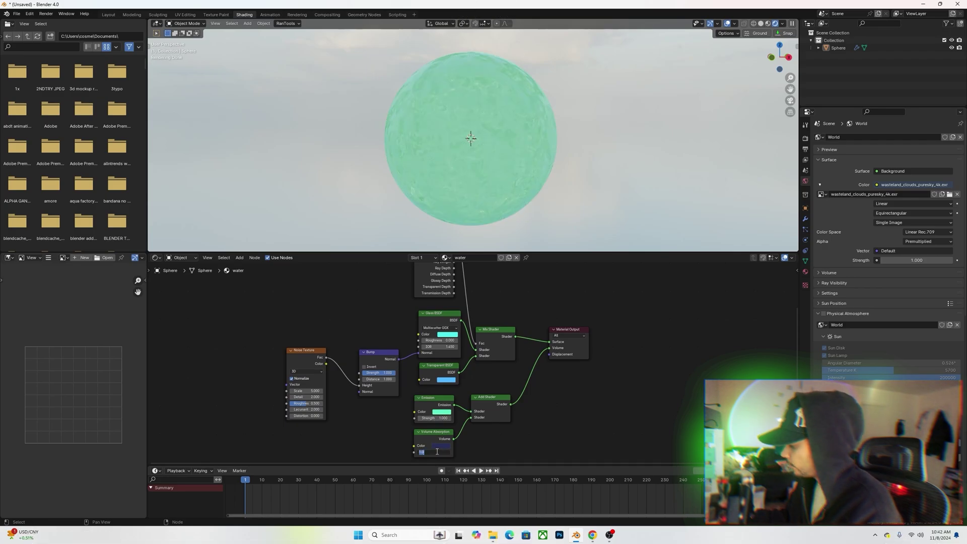
- Increase the Volume Absorption density to deepen the water color
{"action": "key", "text": "Return"}
{"action": "left_click_drag", "start_coordinate": [437, 452], "coordinate": [459, 452]}
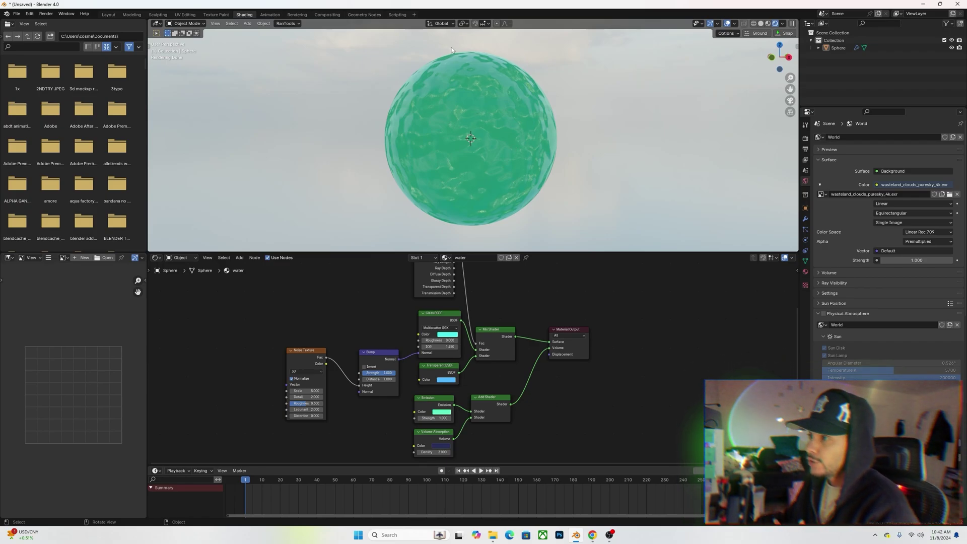
- Try a much higher Noise Texture scale and return it to 5
{"action": "left_click_drag", "start_coordinate": [307, 390], "coordinate": [333, 392]}
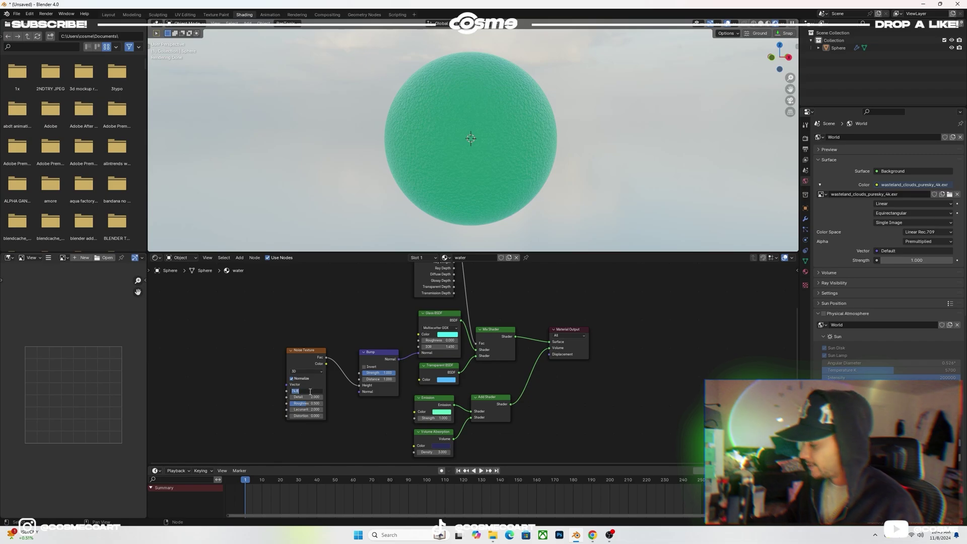
{"action": "key", "text": "Return"}
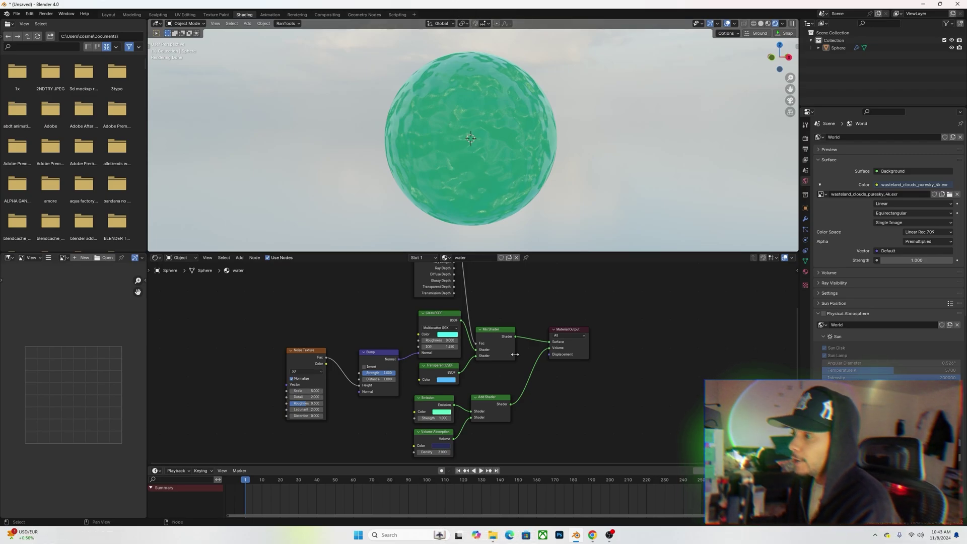
- Try a different Volume Absorption density on the water material and undo the change
{"action": "middle_click_drag", "start_coordinate": [488, 416], "coordinate": [477, 389]}
{"action": "left_click", "coordinate": [431, 385]}
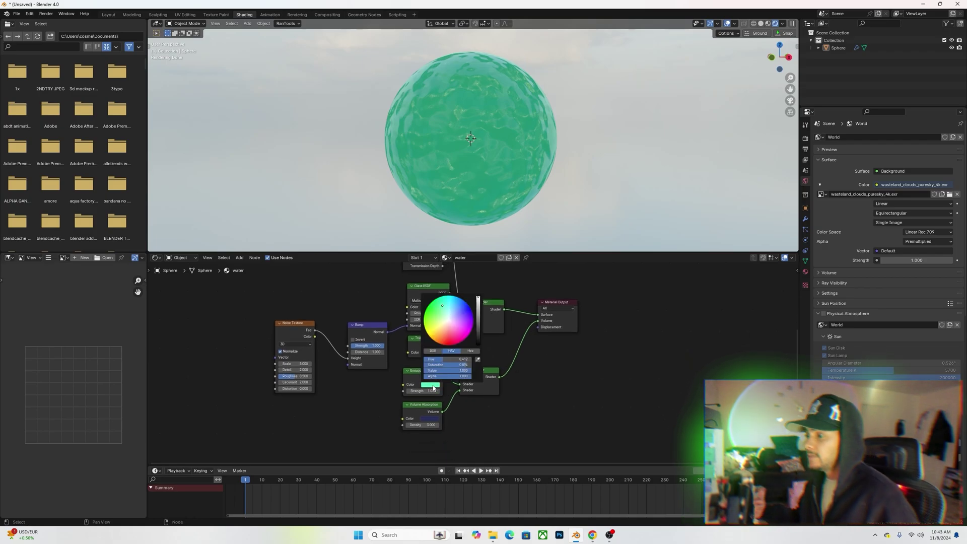
{"action": "left_click_drag", "start_coordinate": [427, 426], "coordinate": [410, 425]}
{"action": "key", "text": "ctrl+z"}
- Add a Monkey mesh and scale it down until it fits inside the water sphere
{"action": "key", "text": "shift+a"}
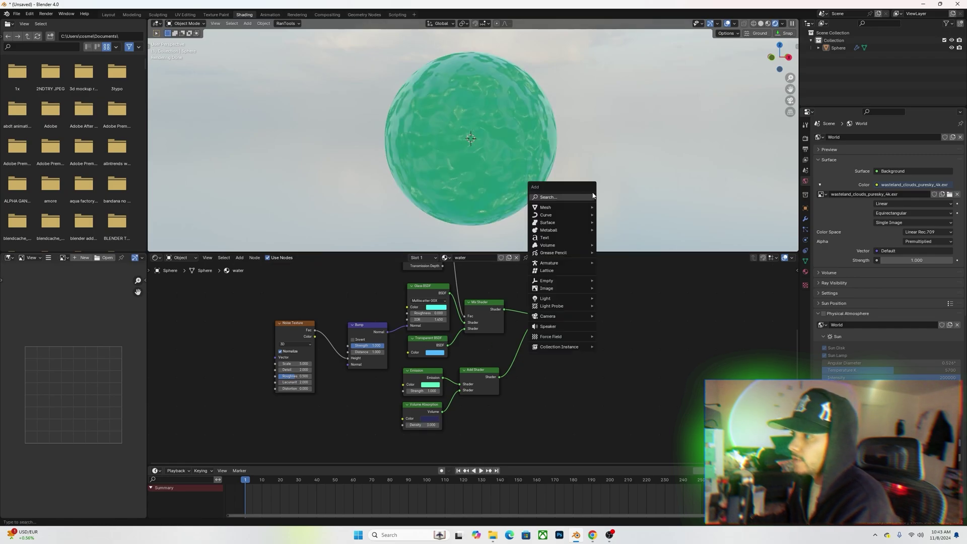
{"action": "mouse_move", "coordinate": [580, 212]}
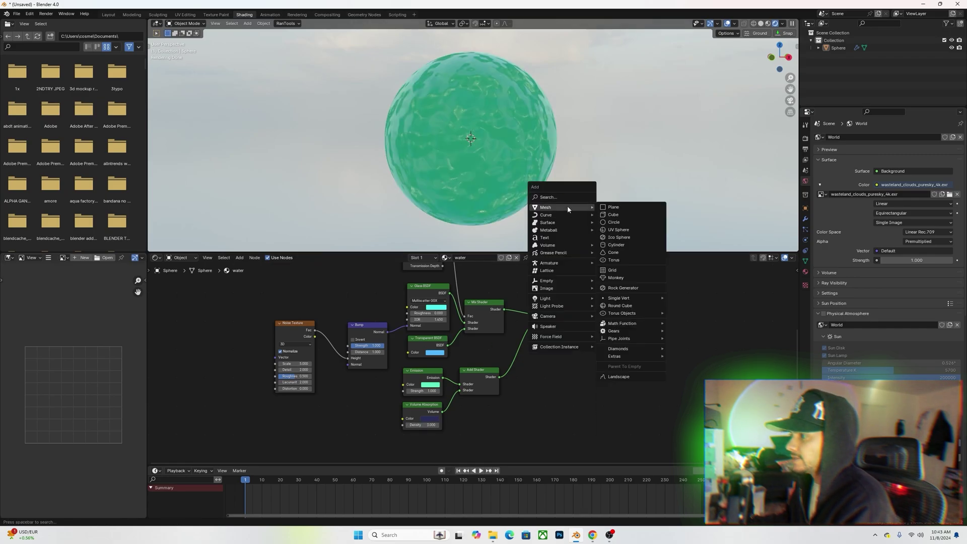
{"action": "left_click", "coordinate": [617, 278]}
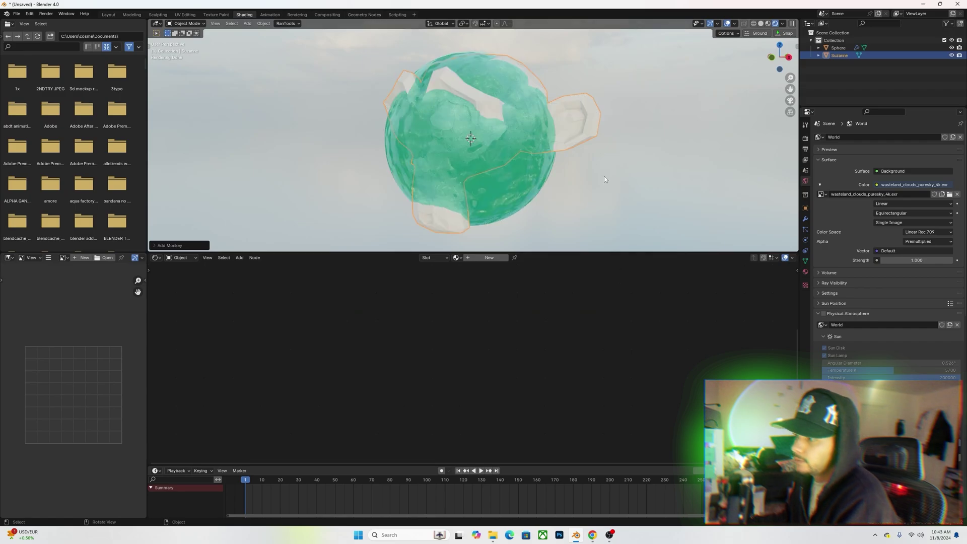
{"action": "key", "text": "s"}
{"action": "left_click", "coordinate": [539, 146]}
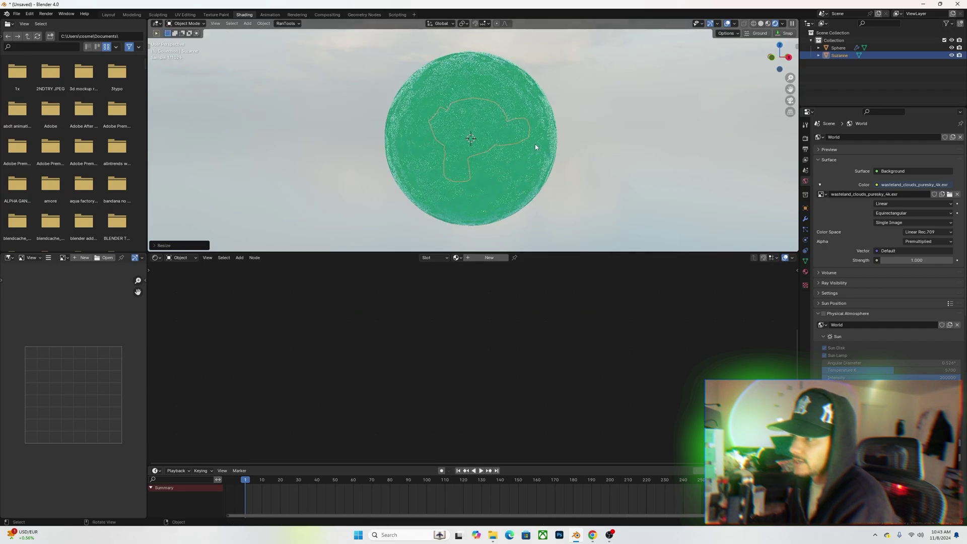
- Try a level 2 subdivision on the monkey in the maximized viewport, and undo it
{"action": "key", "text": "ctrl+space"}
{"action": "key", "text": "ctrl+2"}
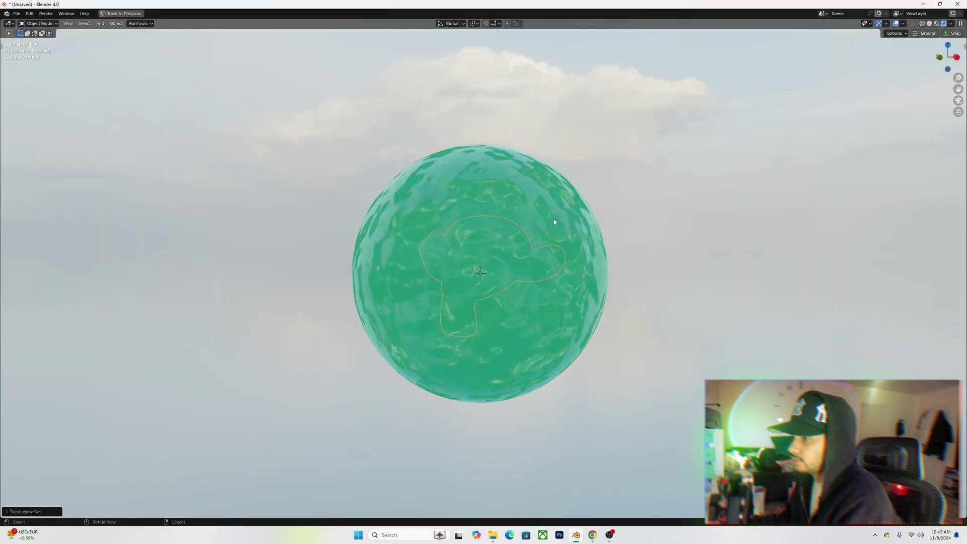
{"action": "key", "text": "ctrl+z"}
{"action": "key", "text": "ctrl+z"}
{"action": "key", "text": "ctrl+shift+z"}
{"action": "left_click", "coordinate": [121, 13]}
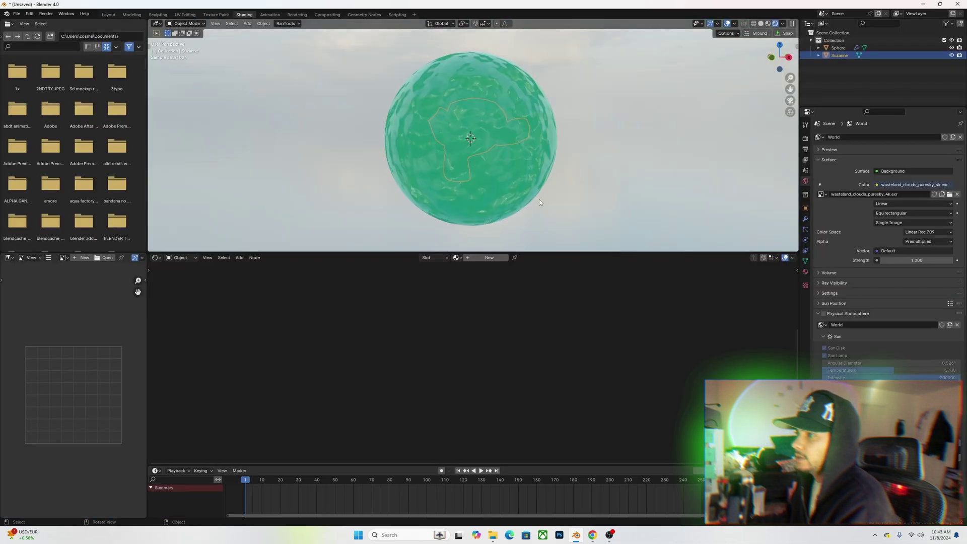
{"action": "left_click", "coordinate": [535, 156]}
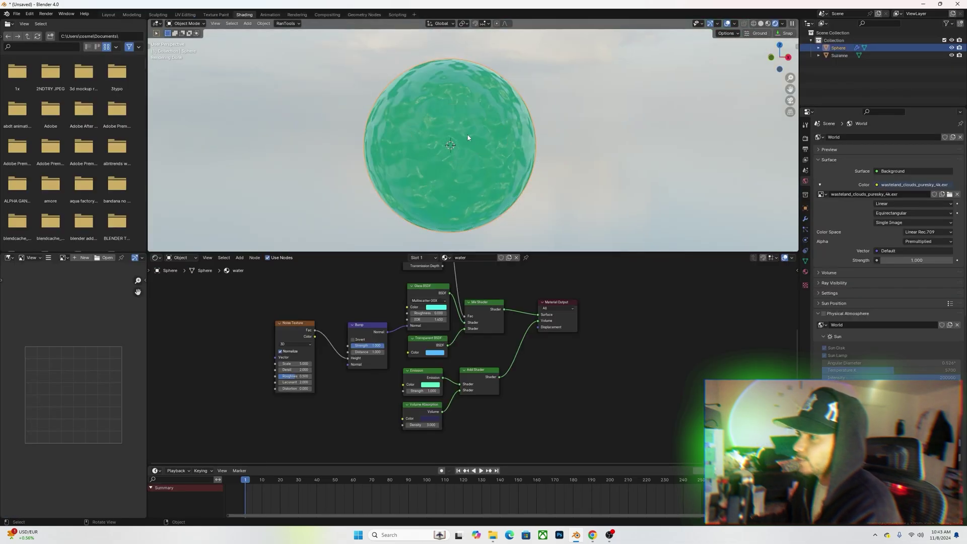
- Add and apply a Subdivision modifier on the monkey, and enlarge it inside the sphere by a factor of about 1.24
{"action": "left_click", "coordinate": [839, 55]}
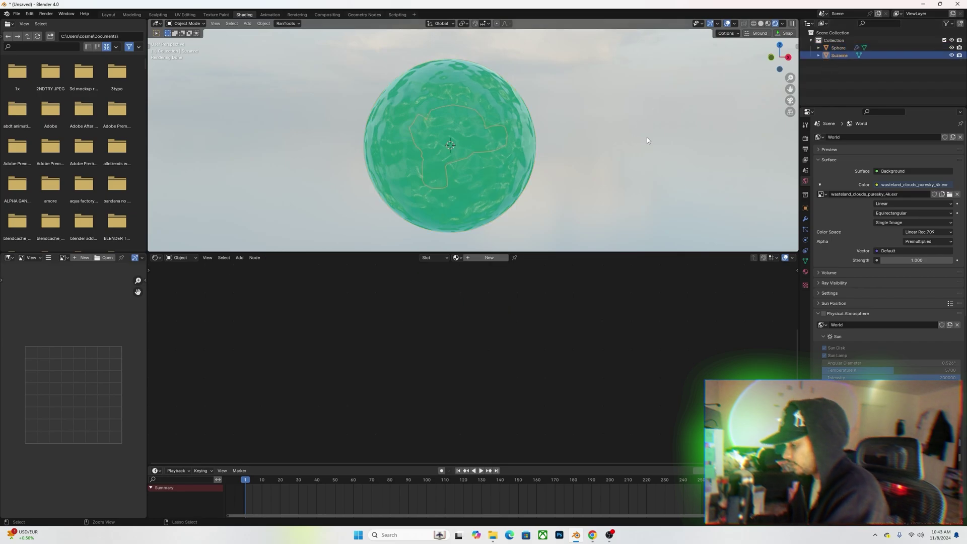
{"action": "key", "text": "ctrl+2"}
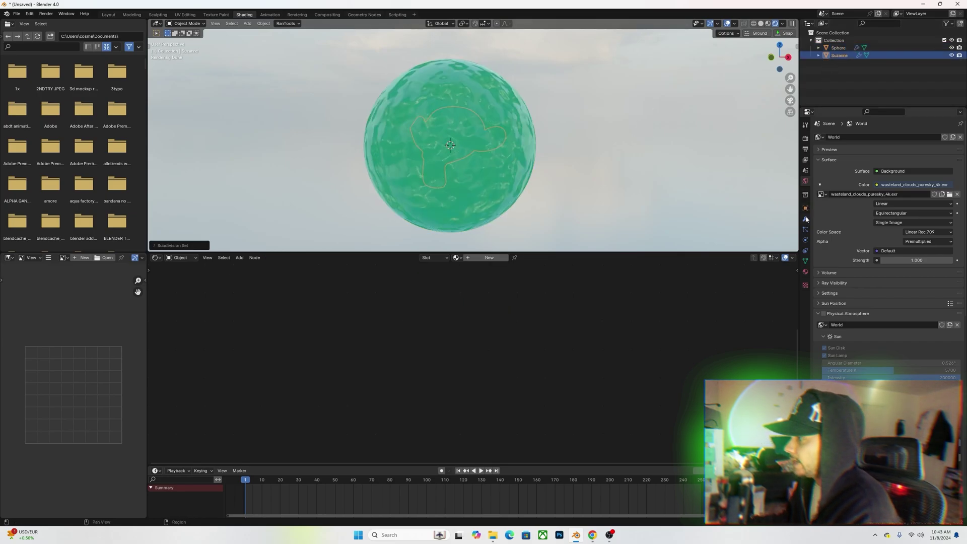
{"action": "left_click", "coordinate": [807, 219]}
{"action": "left_click", "coordinate": [950, 219]}
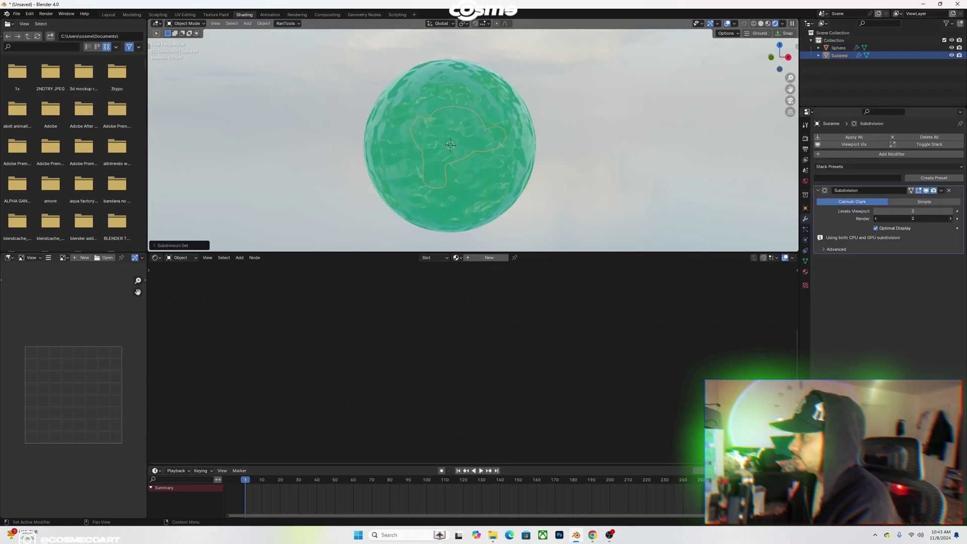
{"action": "key", "text": "ctrl+a"}
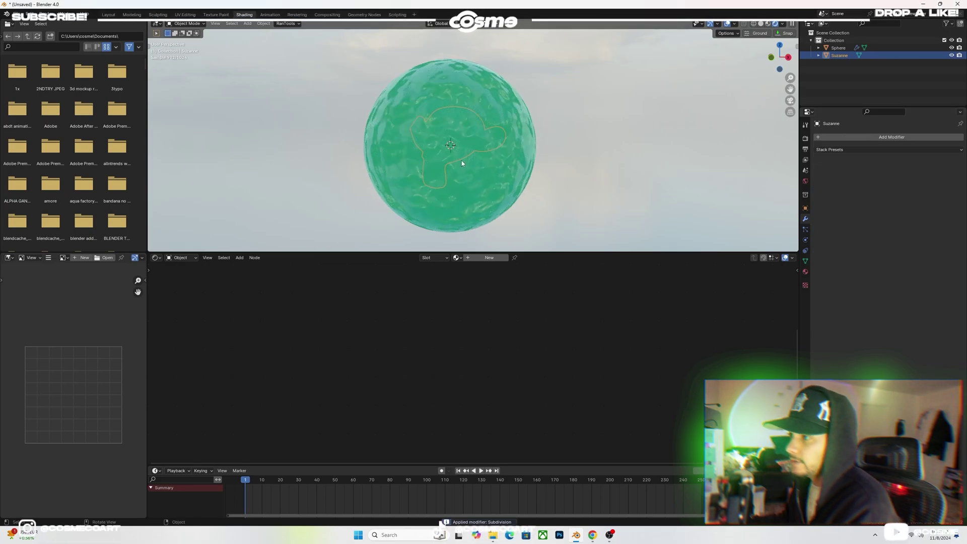
{"action": "key", "text": "s"}
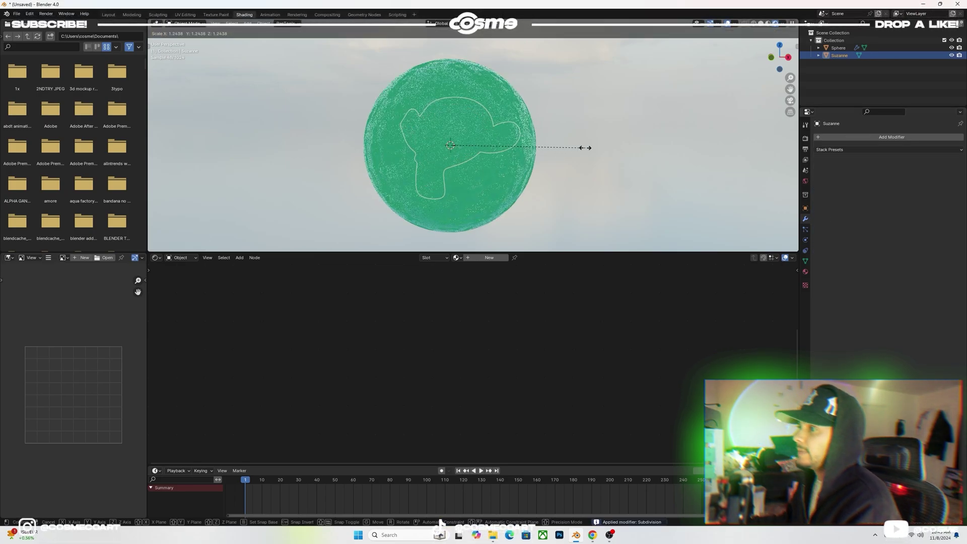
{"action": "left_click", "coordinate": [588, 148]}
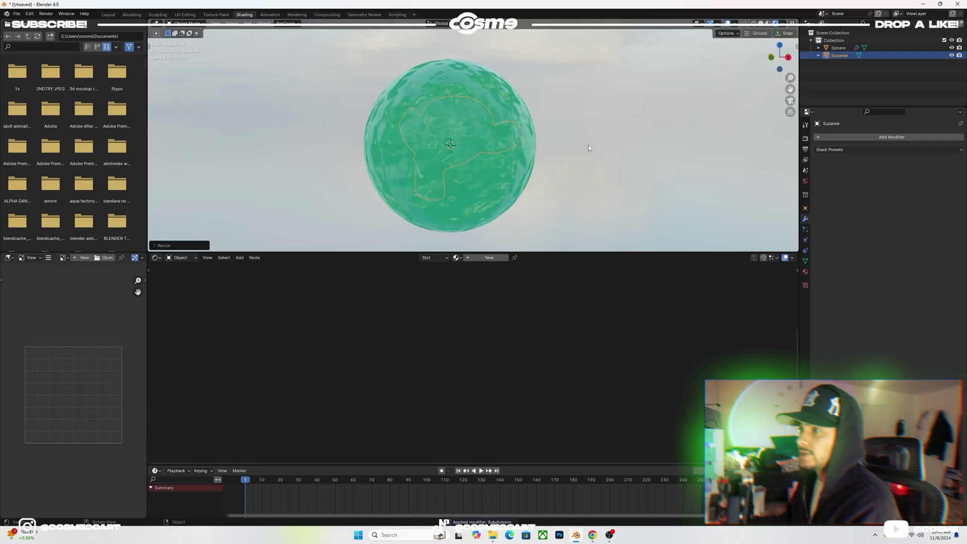
- Try a lower Volume Absorption density on the sphere's water material and undo it
{"action": "left_click", "coordinate": [482, 159]}
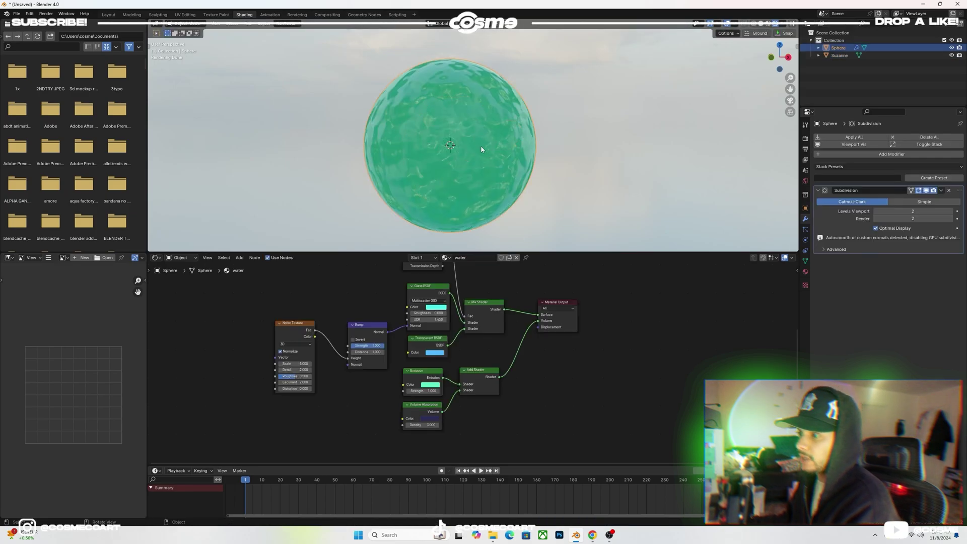
{"action": "left_click_drag", "start_coordinate": [419, 424], "coordinate": [393, 425]}
{"action": "key", "text": "ctrl+z"}
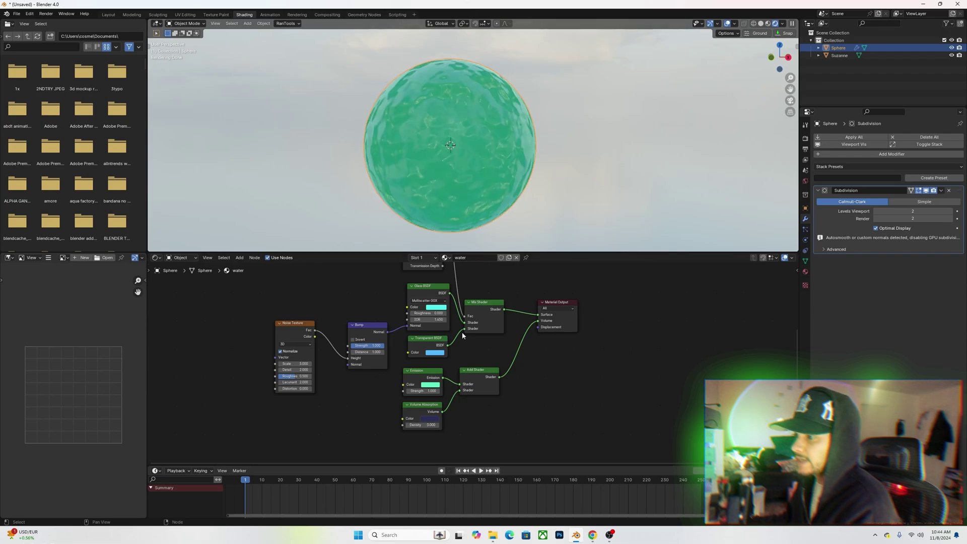
{"action": "middle_click_drag", "start_coordinate": [449, 349], "coordinate": [447, 351]}
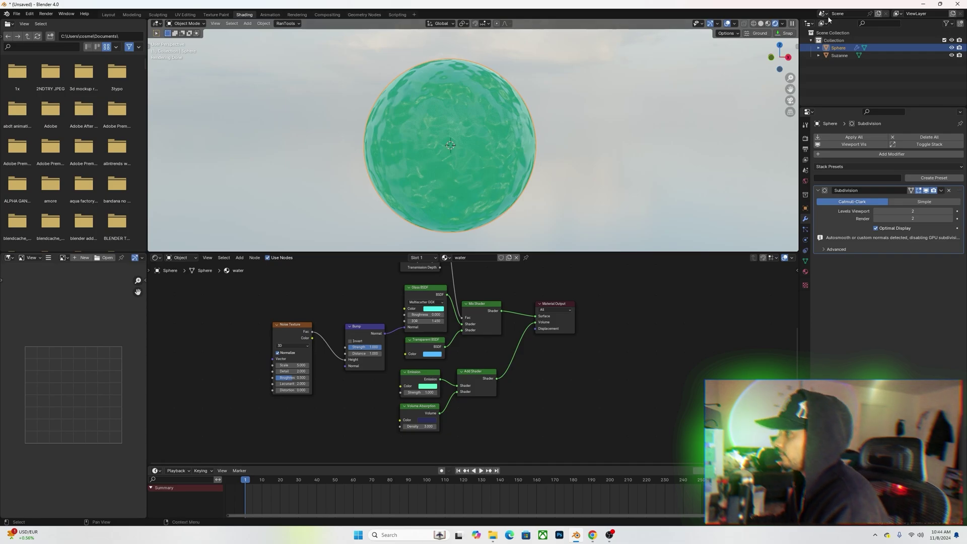
- Scale the monkey up further and move it so its head pokes out above the water sphere
{"action": "left_click", "coordinate": [839, 55]}
{"action": "key", "text": "s"}
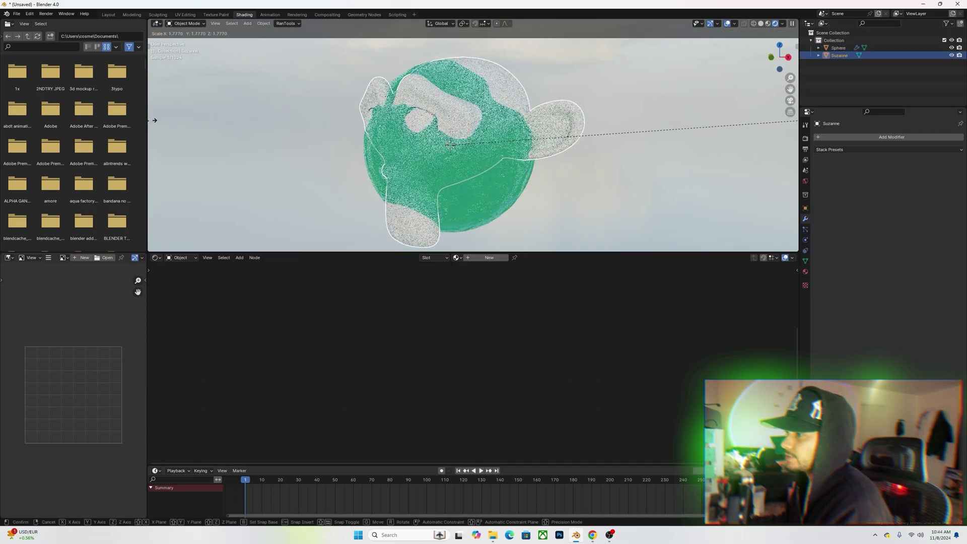
{"action": "left_click", "coordinate": [716, 139]}
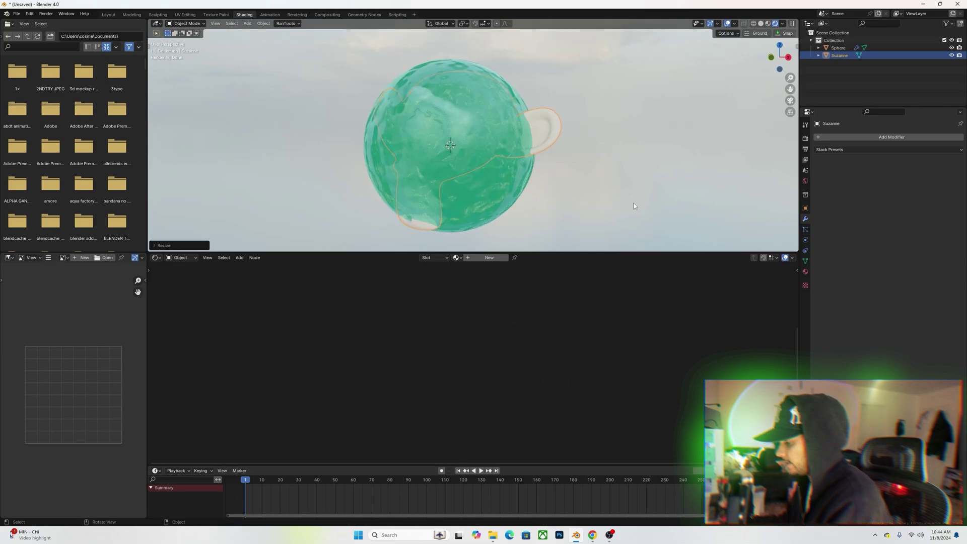
{"action": "key", "text": "g"}
{"action": "middle_click_drag", "start_coordinate": [674, 153], "coordinate": [660, 147]}
{"action": "left_click", "coordinate": [660, 147]}
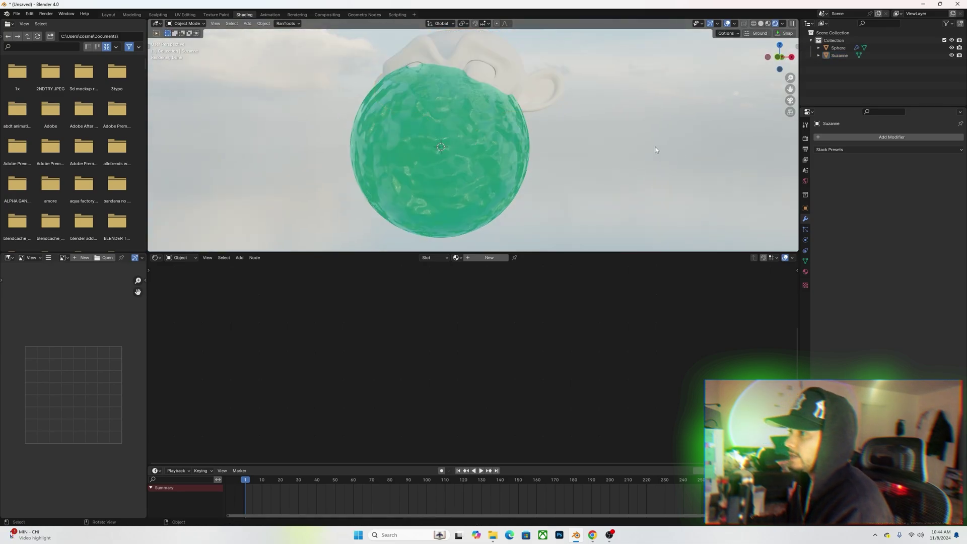
- Try lowering the IOR of the sphere's Glass BSDF to 1.000
{"action": "left_click", "coordinate": [494, 98]}
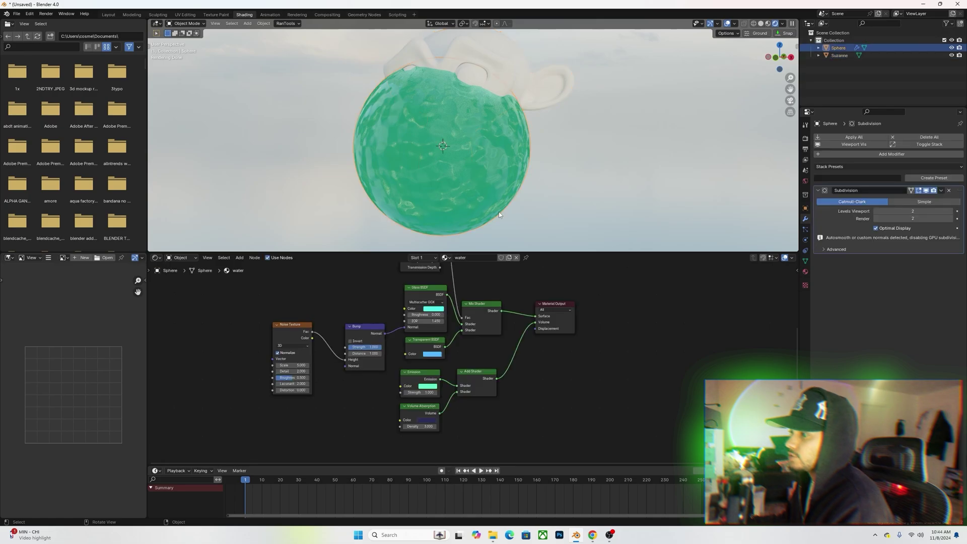
{"action": "scroll", "coordinate": [431, 297], "scroll_direction": "up", "scroll_amount": 1}
{"action": "left_click_drag", "start_coordinate": [421, 330], "coordinate": [413, 330]}
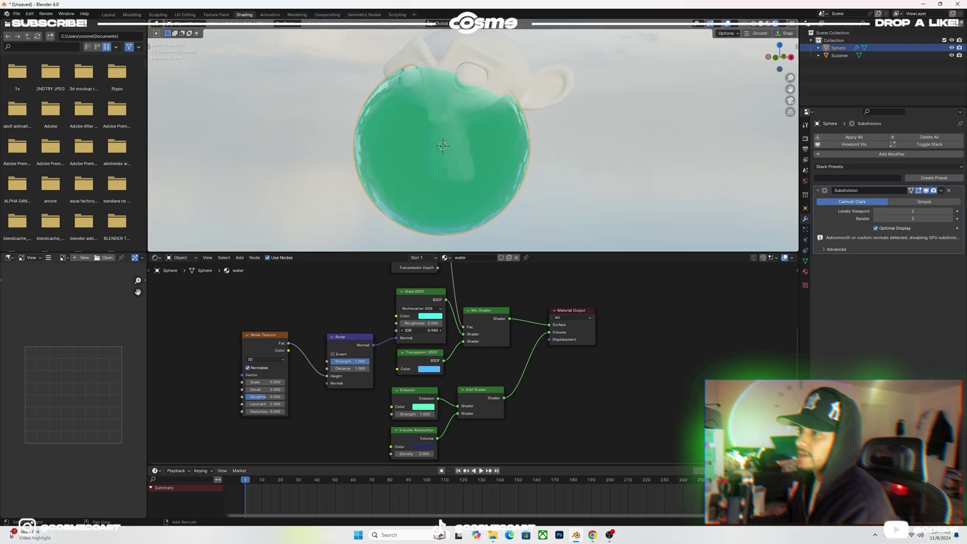
{"action": "left_click_drag", "start_coordinate": [413, 331], "coordinate": [425, 330]}
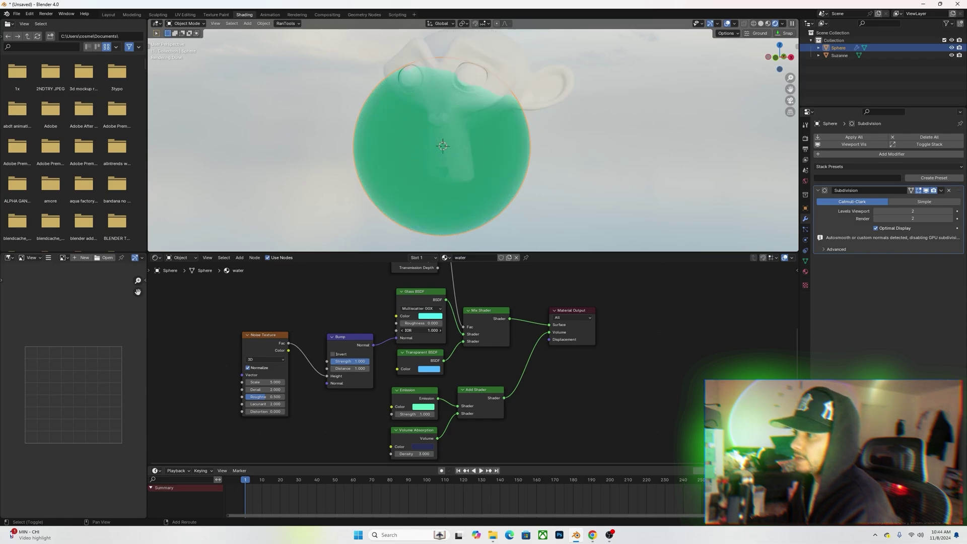
- Try a higher Volume Absorption density and a different Glass BSDF IOR on the water material
{"action": "left_click_drag", "start_coordinate": [416, 454], "coordinate": [507, 454]}
{"action": "left_click_drag", "start_coordinate": [441, 454], "coordinate": [519, 454]}
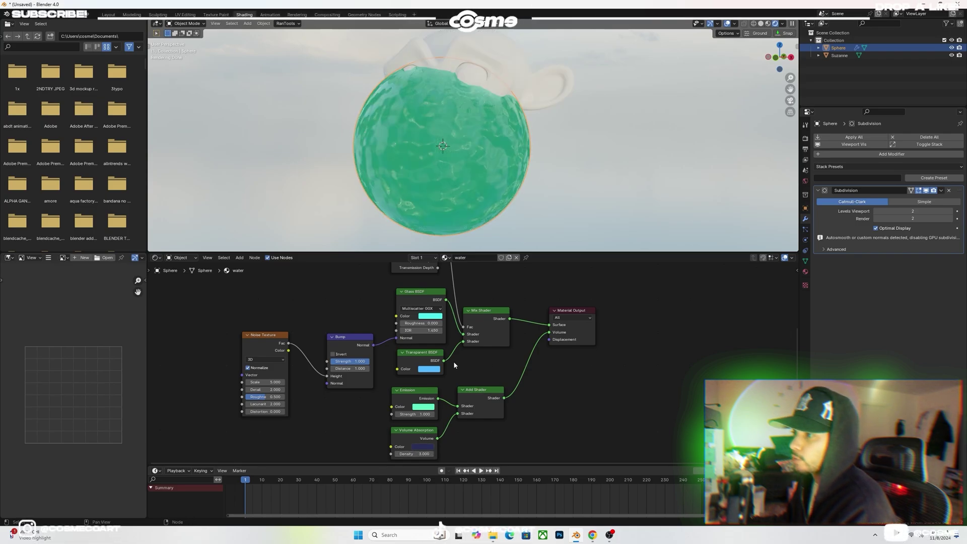
{"action": "middle_click_drag", "start_coordinate": [417, 300], "coordinate": [413, 319]}
{"action": "left_click_drag", "start_coordinate": [417, 350], "coordinate": [441, 349]}
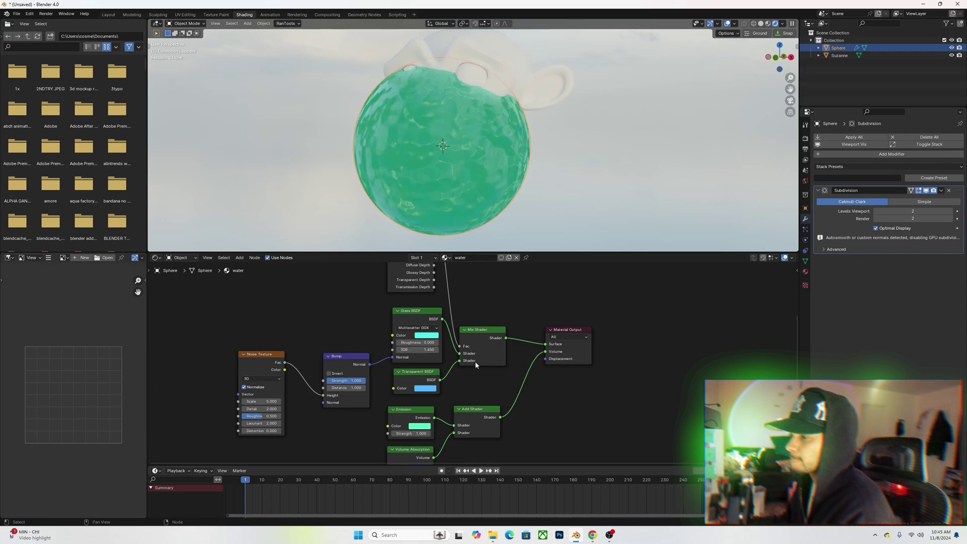
- Raise the Noise Texture scale far above 22 to give the sphere very fine surface ripples
{"action": "left_click_drag", "start_coordinate": [267, 401], "coordinate": [275, 401]}
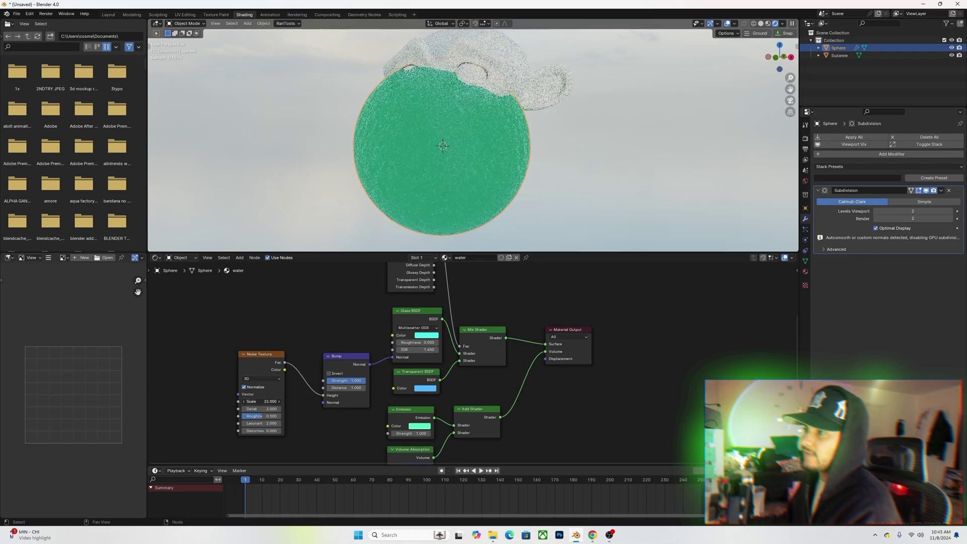
{"action": "left_click", "coordinate": [567, 150]}
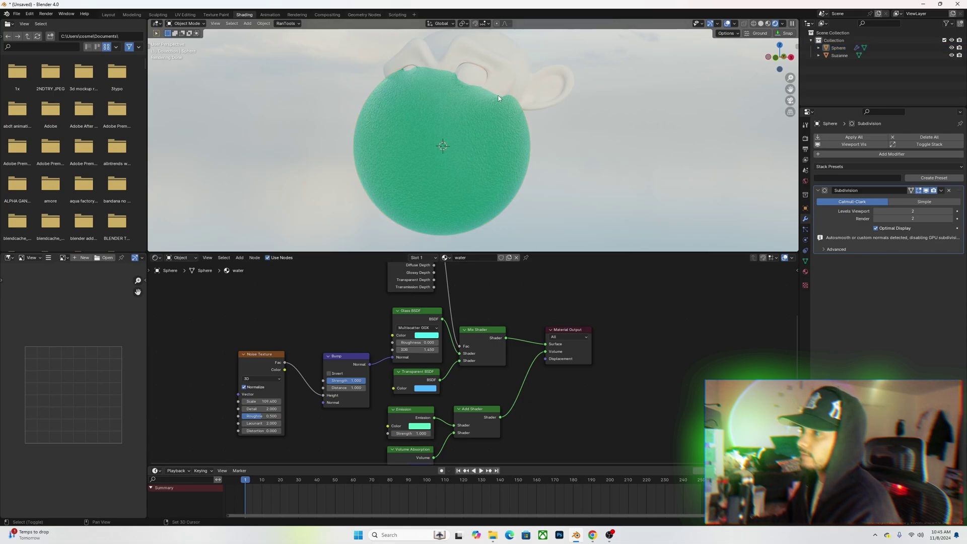
{"action": "left_click", "coordinate": [470, 65]}
{"action": "left_click", "coordinate": [605, 161]}
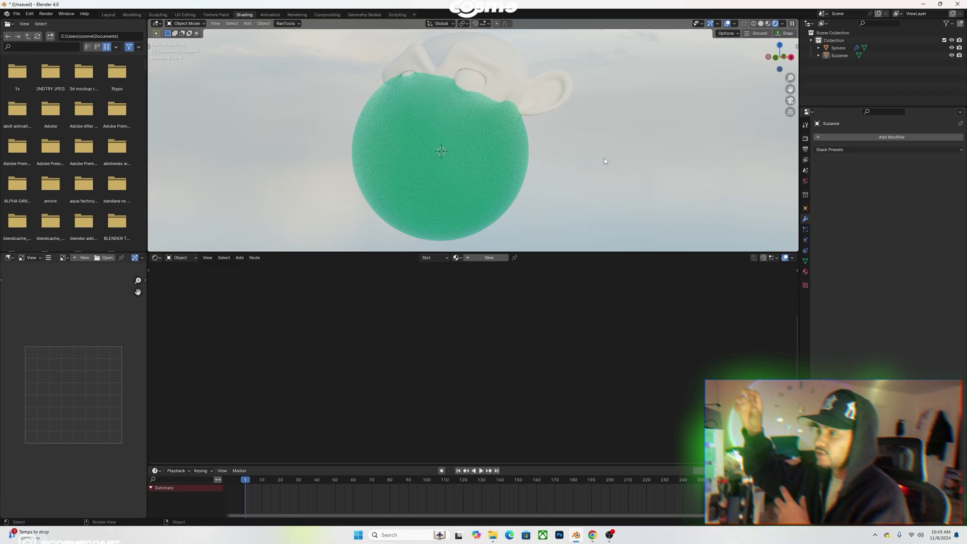
{"action": "left_click", "coordinate": [501, 158]}
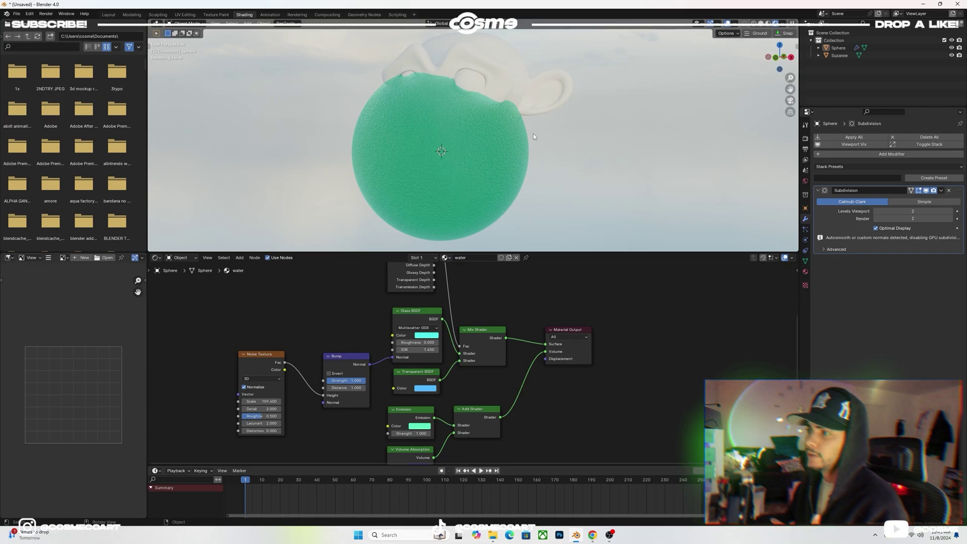
{"action": "left_click", "coordinate": [504, 141]}
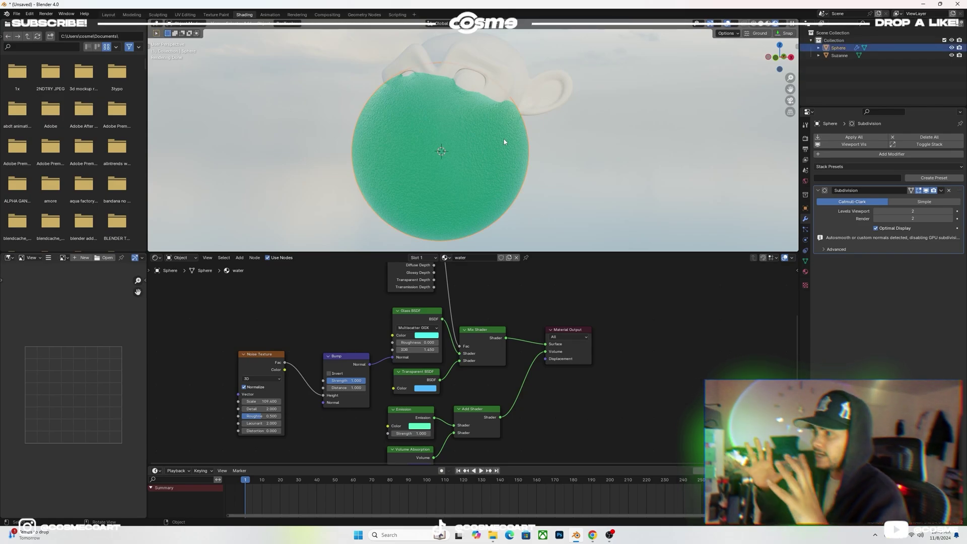
{"action": "left_click", "coordinate": [573, 145]}
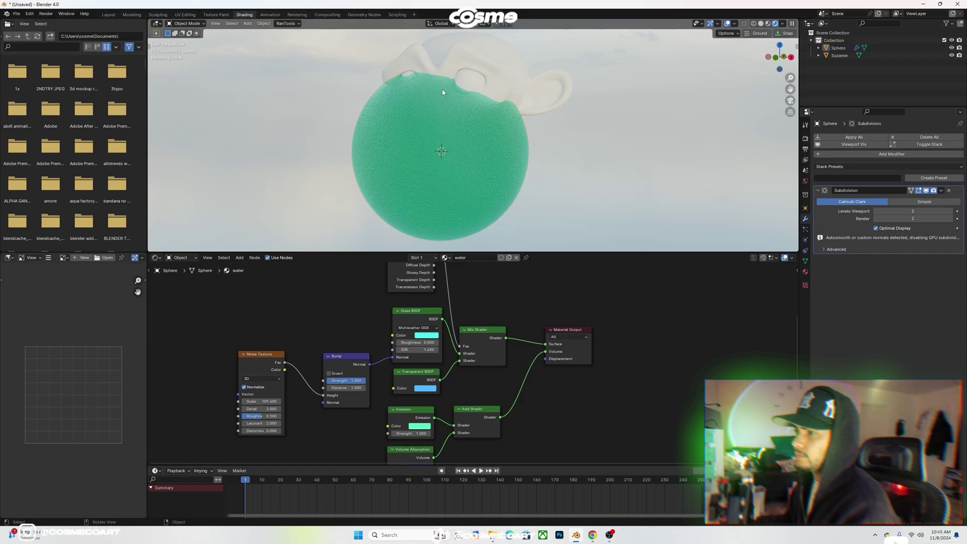